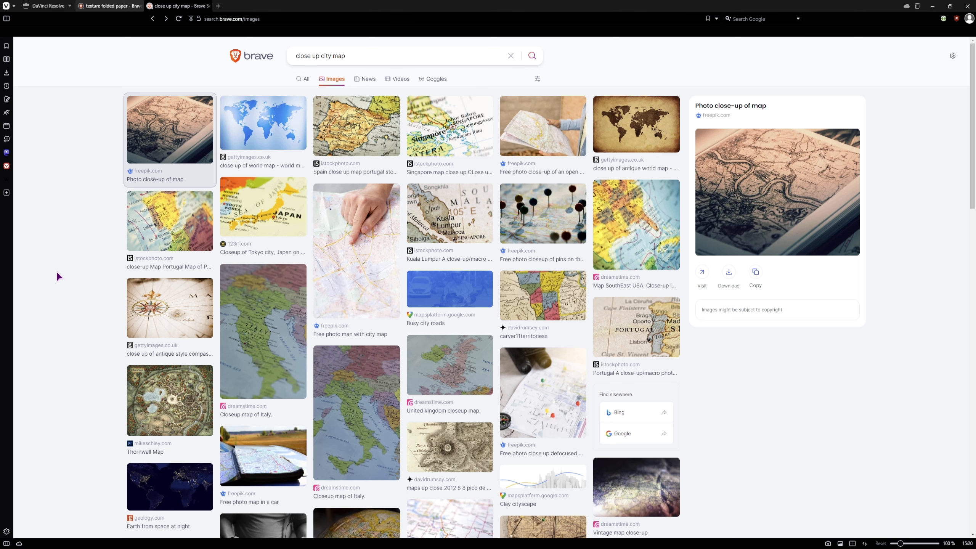
View the folded paper texture search results, switch to DaVinci Resolve and preview the timeline clips at 10, 20 and 30 seconds
click(110, 6)
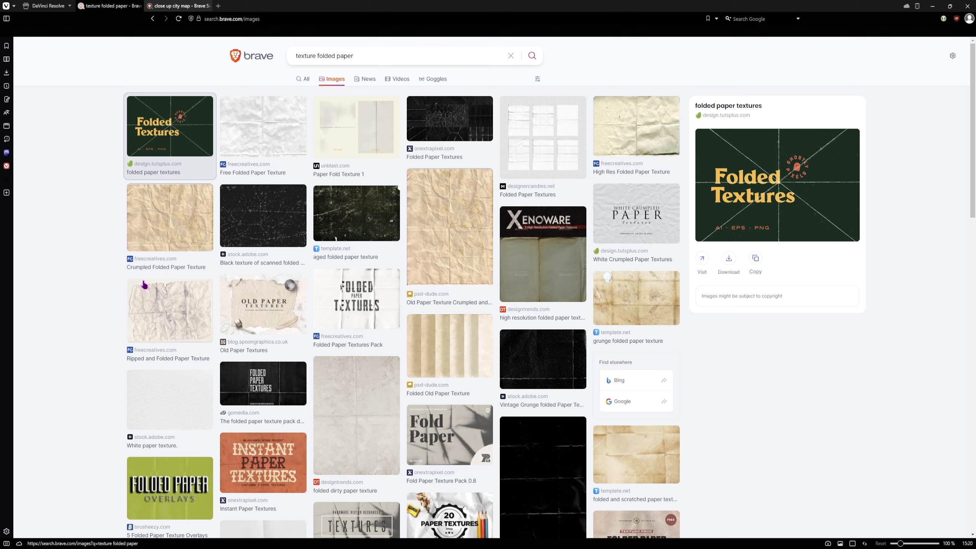
mouse_move(47, 548)
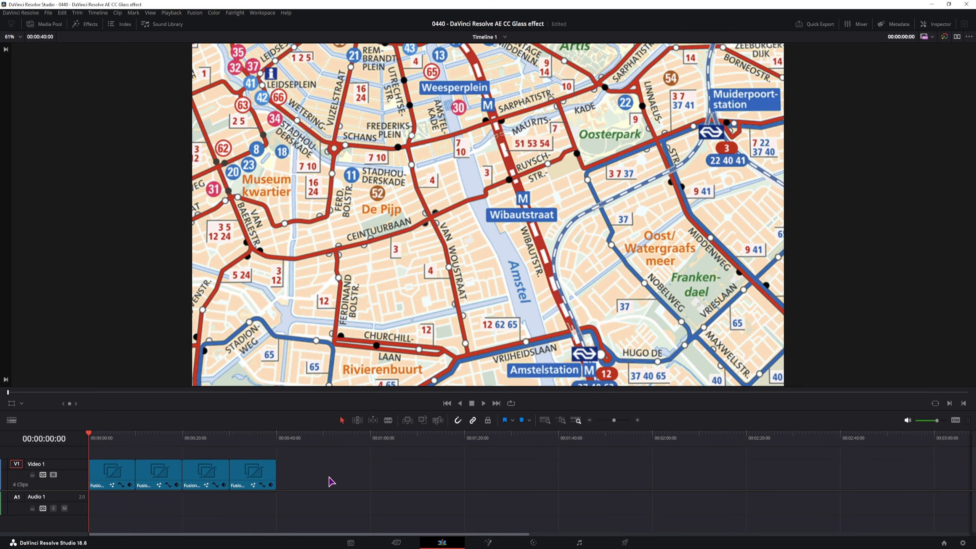
click(136, 438)
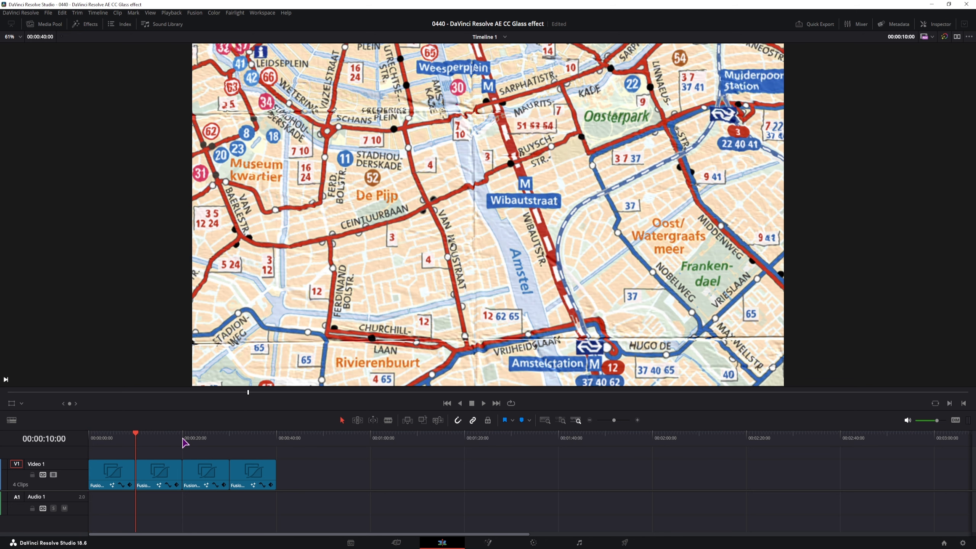
click(183, 440)
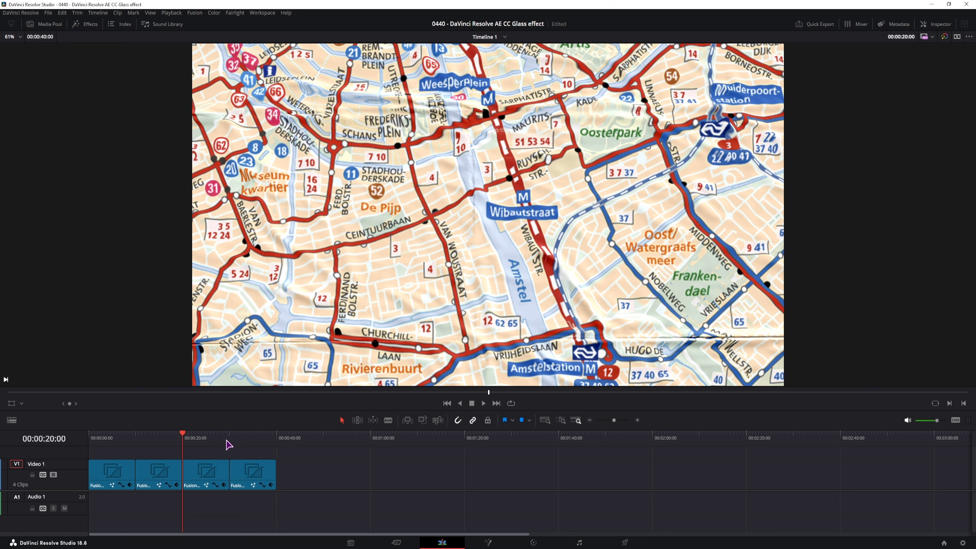
click(231, 442)
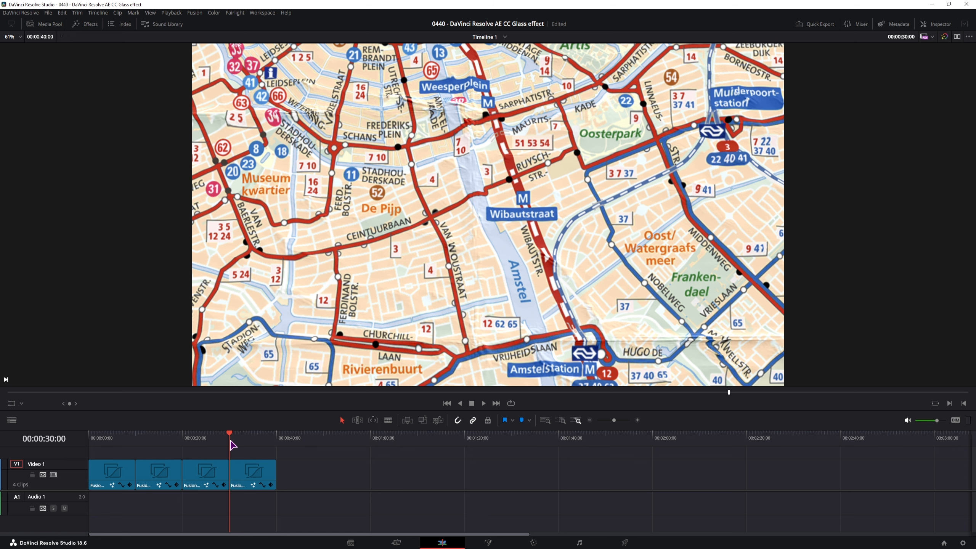
Create a new Fusion composition clip in the media pool with a duration of 10 seconds and the name 10s
click(45, 24)
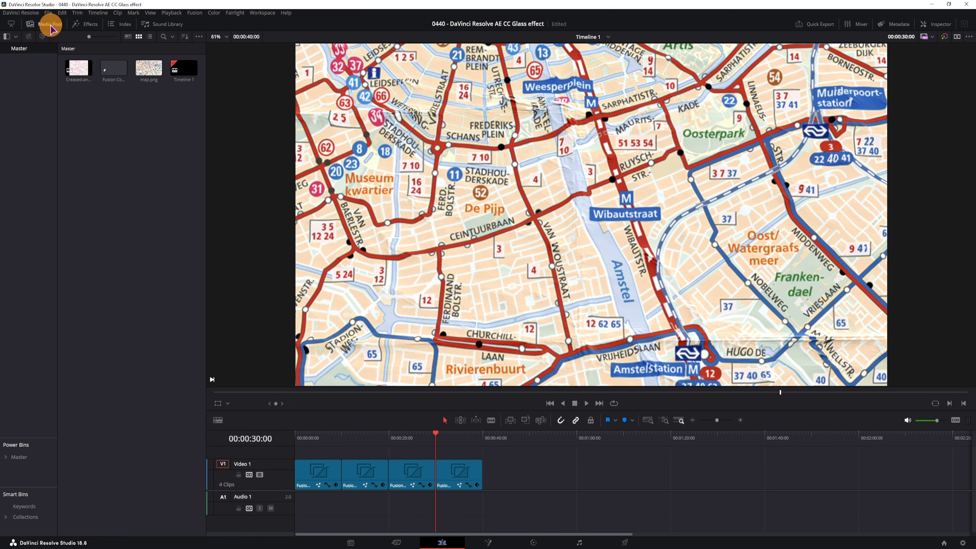
click(114, 168)
right_click(115, 168)
click(138, 197)
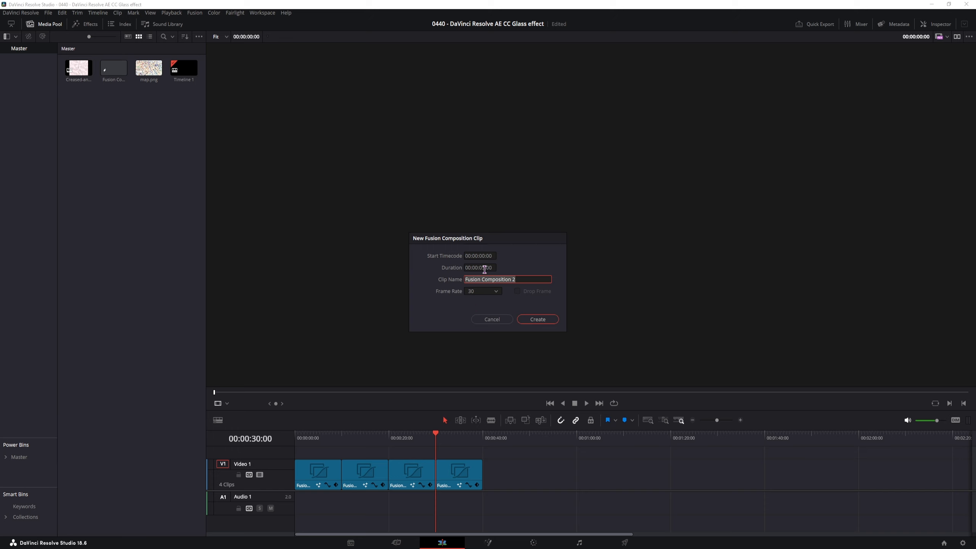
click(485, 270)
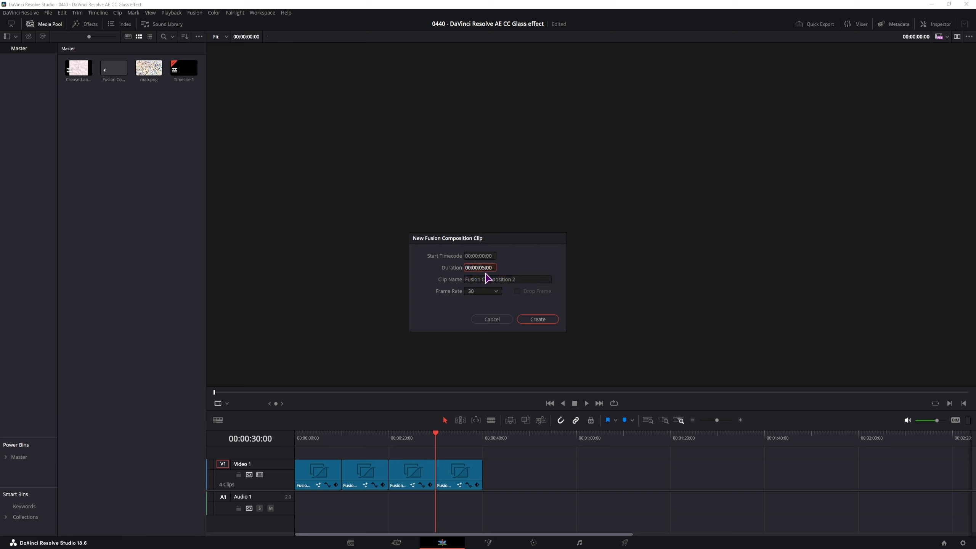
click(532, 282)
text(10s)
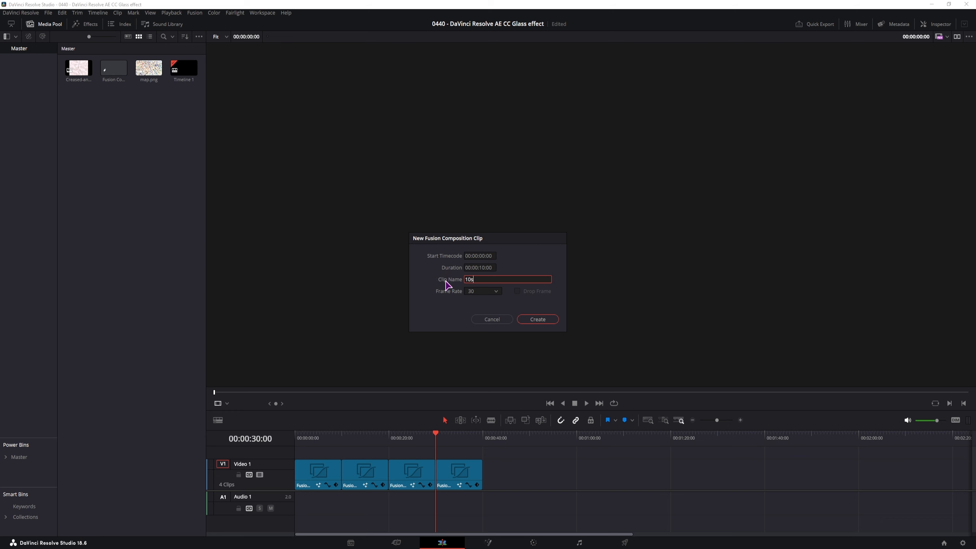
key(Return)
Place the 10s clip on Video 1 after the existing clips, at about 00:00:49:10, and open it in Fusion
drag(79, 68, 527, 483)
click(526, 438)
click(536, 468)
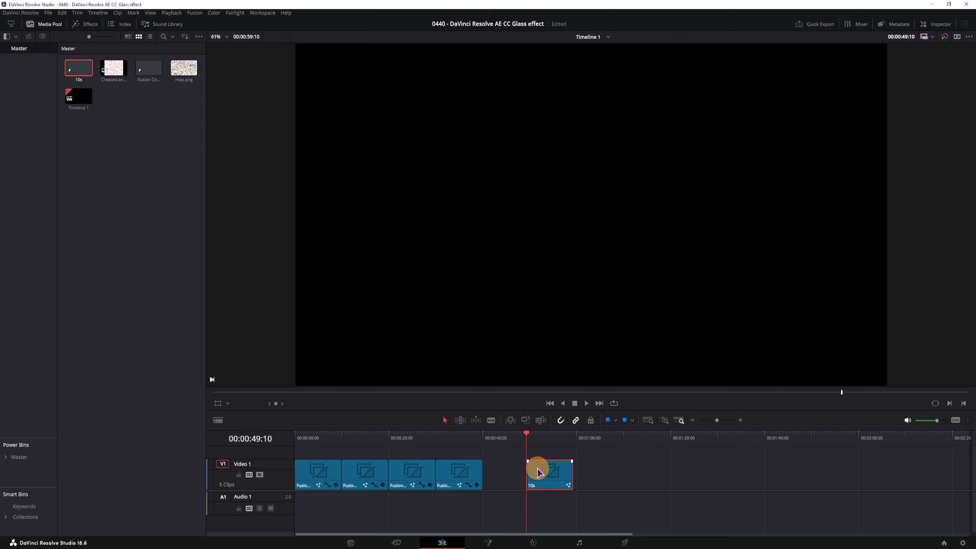
click(489, 544)
Add map.png and the creased paper texture from the media pool to the node graph, spacing them out from MediaOut1
click(43, 25)
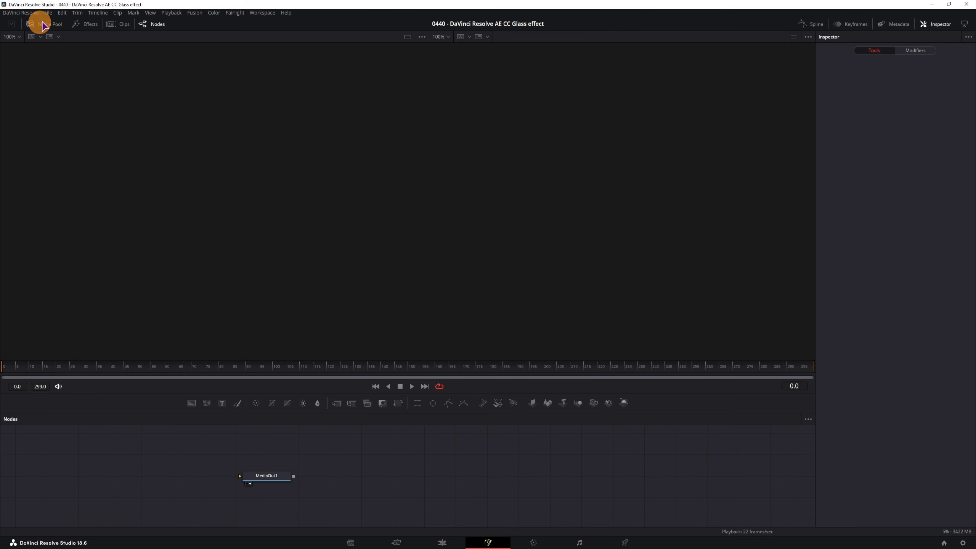
click(49, 25)
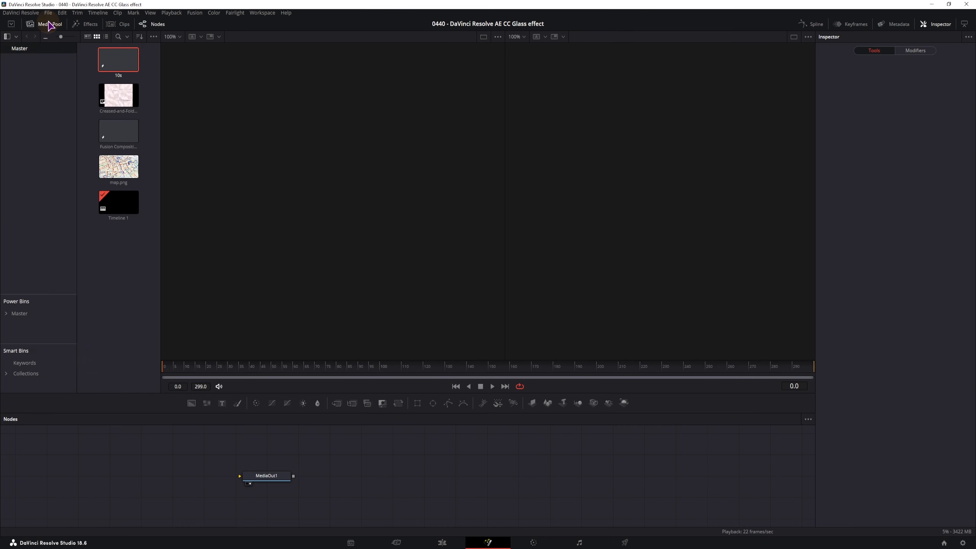
drag(122, 174, 173, 466)
drag(121, 94, 73, 478)
drag(279, 479, 374, 479)
Rename the map.png node to map and the paper image node to texture, and move MediaOut1 slightly closer
click(180, 457)
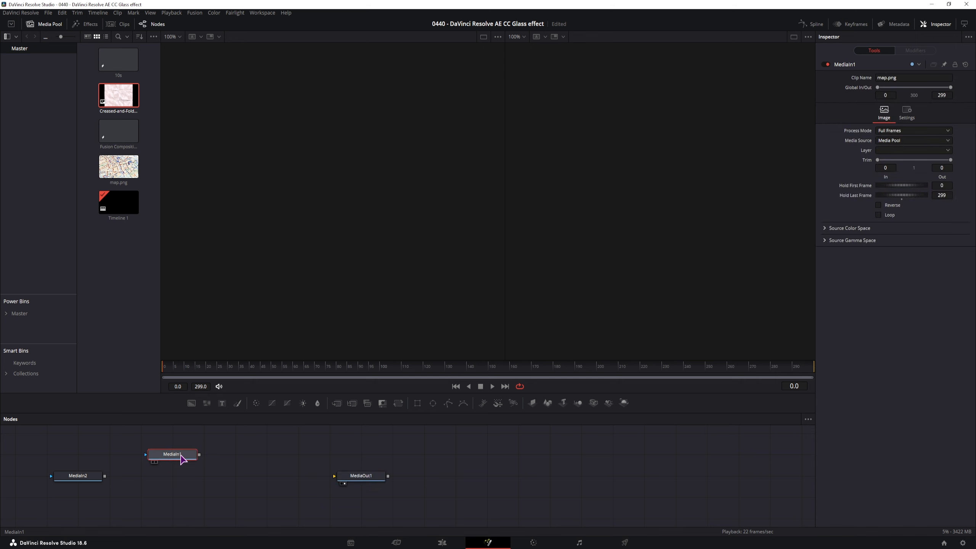
key(F2)
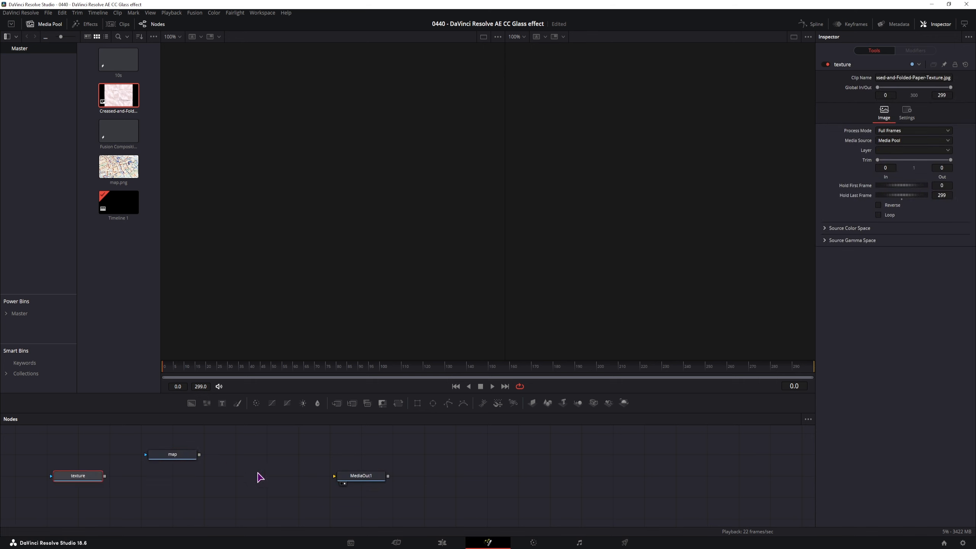
click(356, 479)
drag(355, 478, 324, 478)
Display the map node in the viewer and examine the image's fine detail up close
click(167, 455)
key(2)
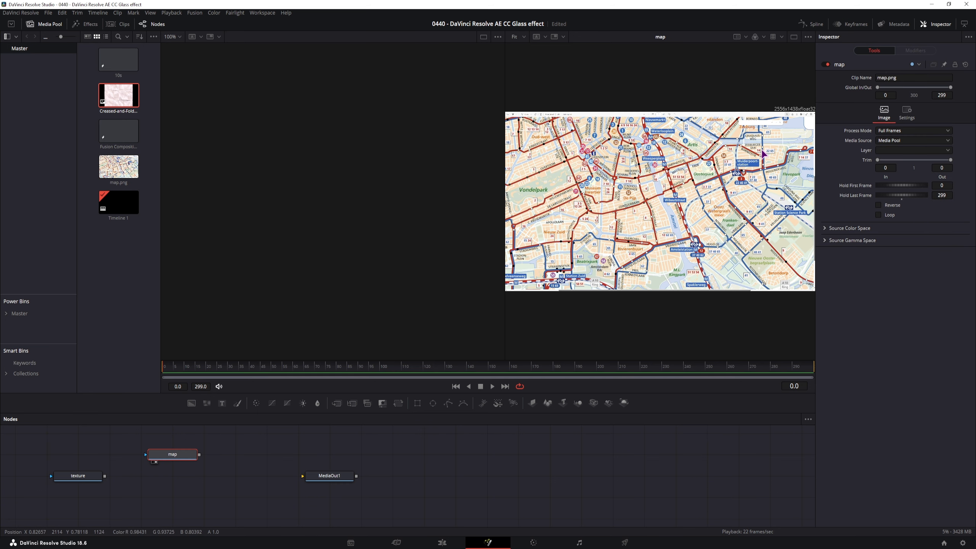
scroll(676, 218, up, 5)
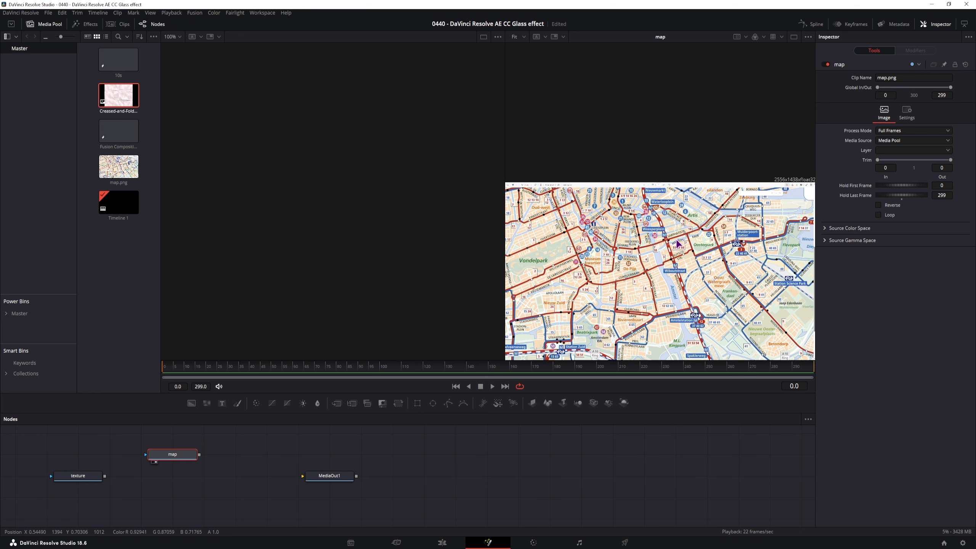
scroll(674, 230, up, 6)
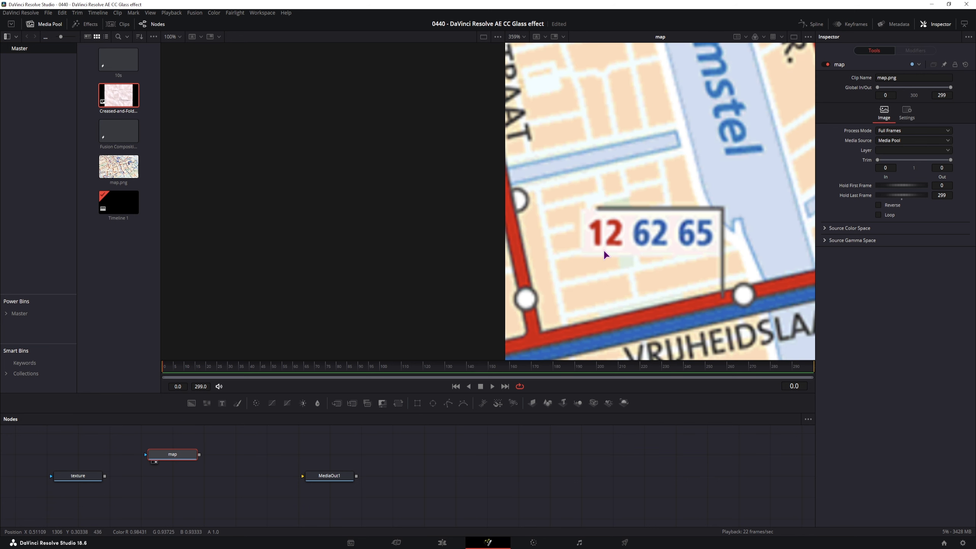
scroll(610, 253, down, 10)
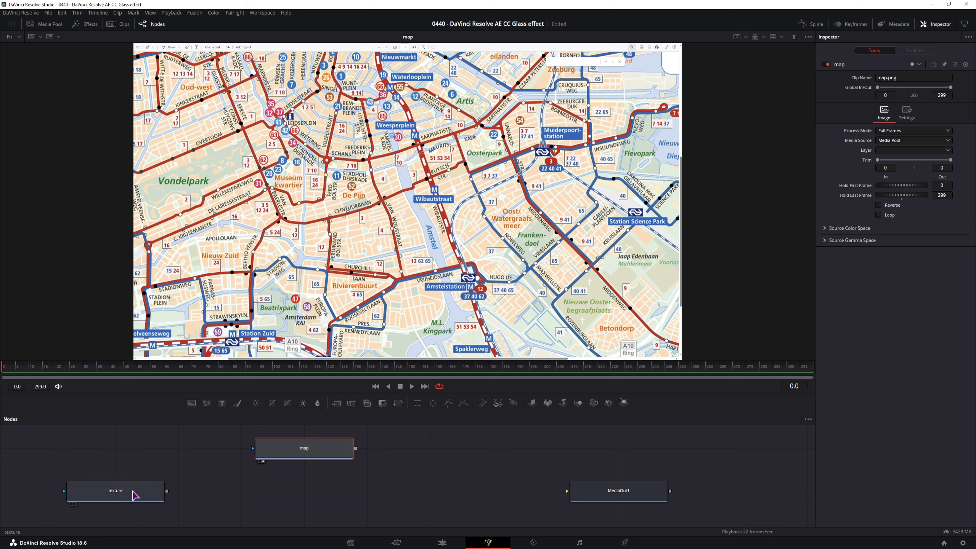
Add a Displace node fed by the map node
click(132, 493)
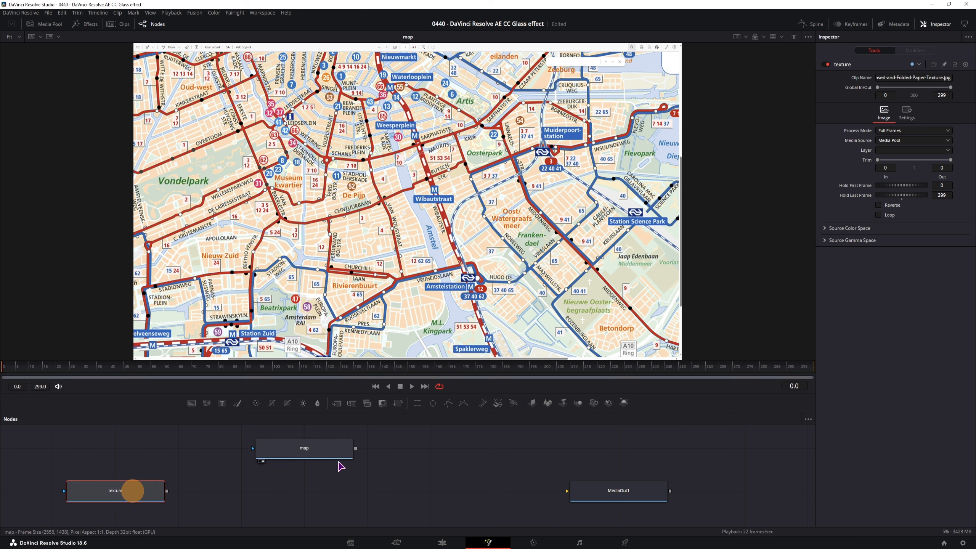
mouse_move(310, 449)
mouse_down()
mouse_move(373, 455)
mouse_move(310, 454)
mouse_up()
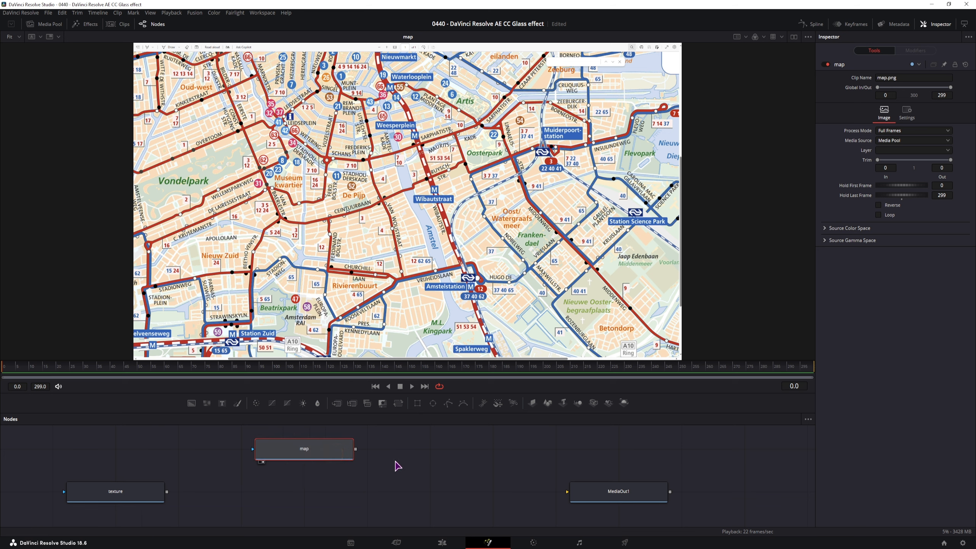
key(shift+space)
text(embo)
key(BackSpace)
key(BackSpace)
key(BackSpace)
key(BackSpace)
text(displ)
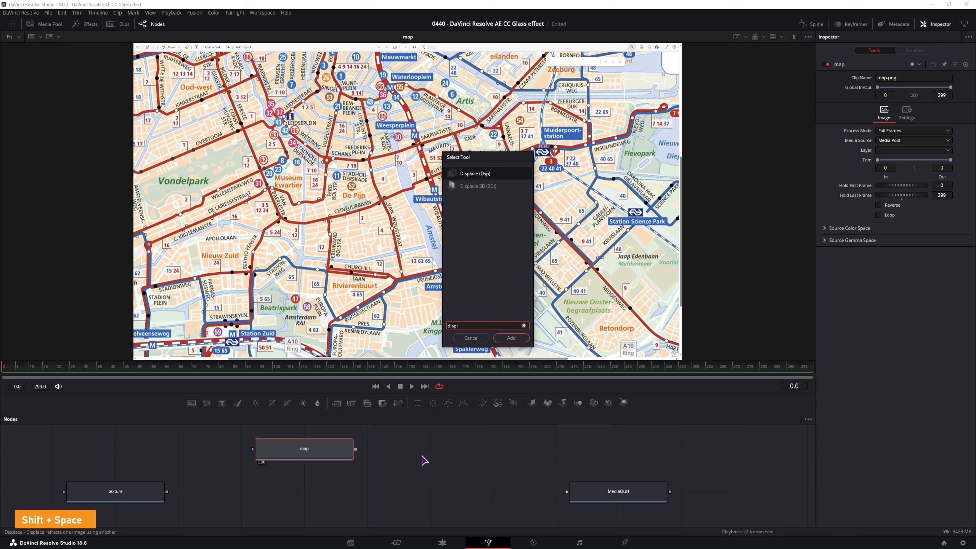
click(511, 337)
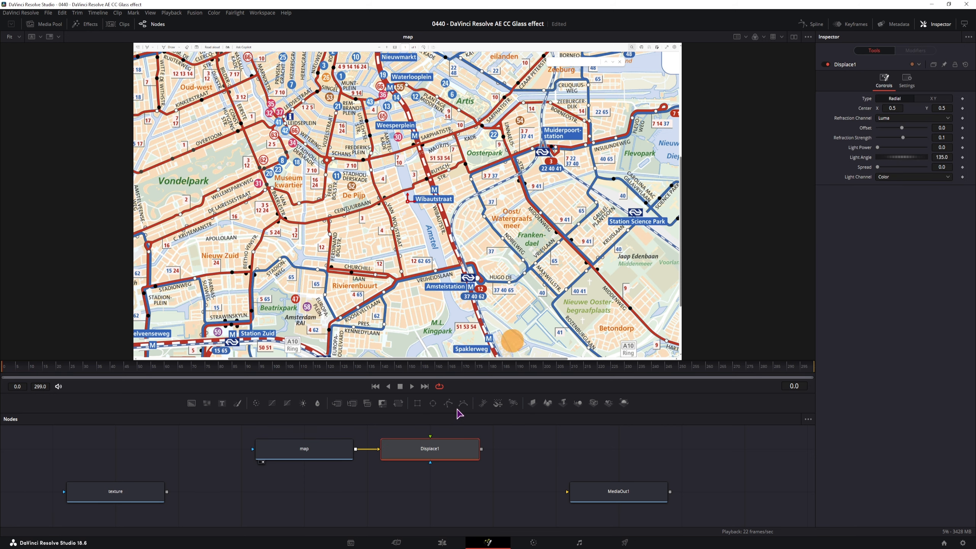
Position the Displace node beneath the map, connect the texture to its foreground input and show it in the viewer
drag(446, 451, 321, 493)
click(307, 448)
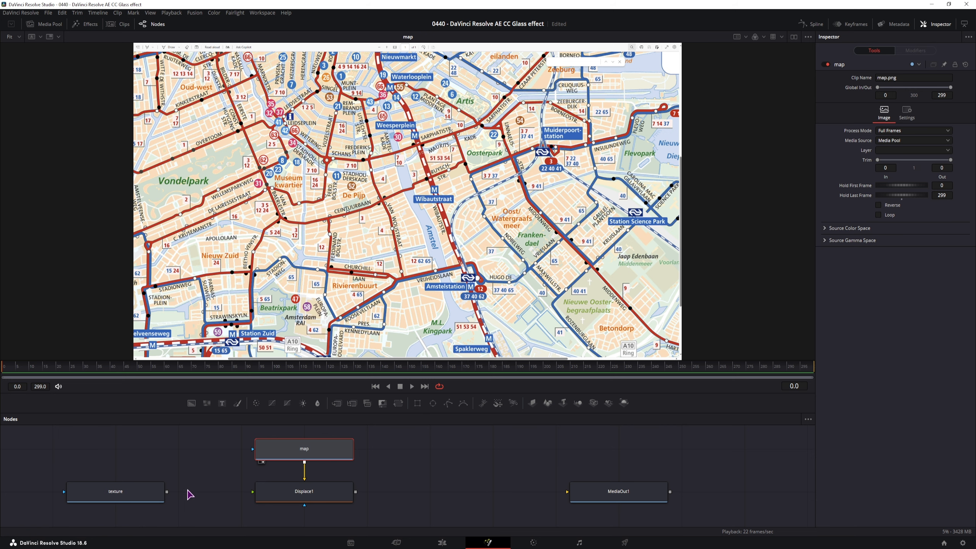
drag(166, 492, 263, 493)
click(288, 495)
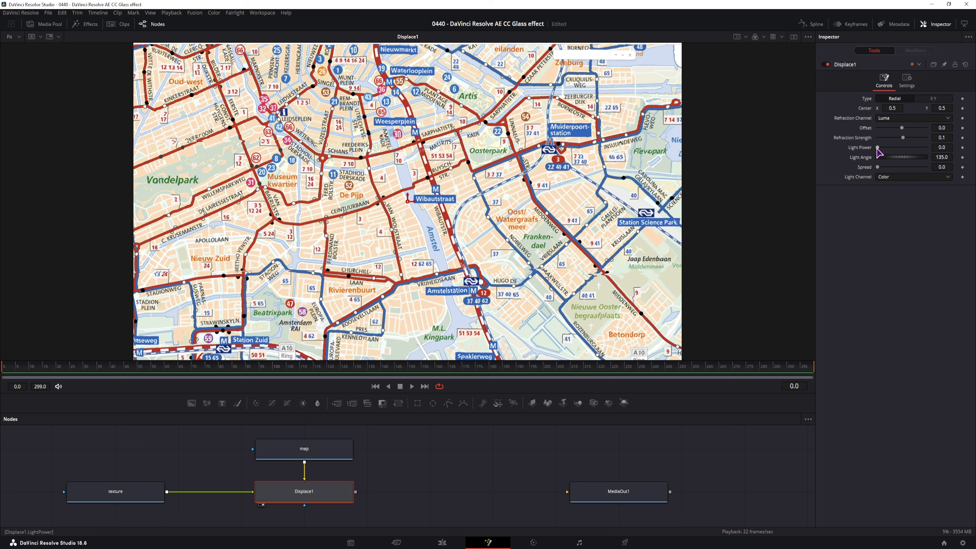
Set the Displace light power to about 2.315 and the light angle to about 210.7, and save the project
mouse_move(878, 149)
mouse_down()
mouse_move(937, 143)
mouse_move(848, 147)
mouse_move(916, 147)
mouse_move(915, 159)
mouse_move(814, 158)
mouse_move(834, 159)
mouse_move(893, 226)
mouse_up()
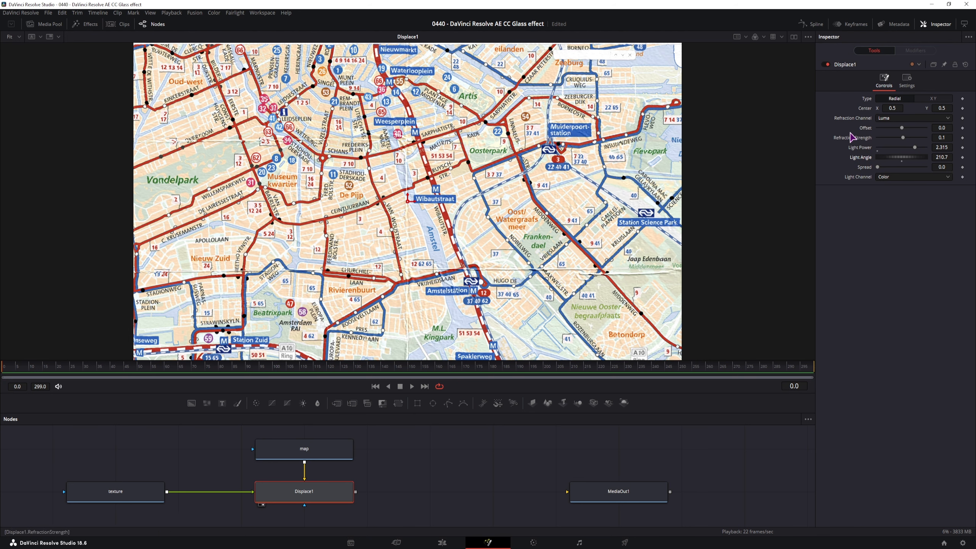
key(ctrl+s)
Try a refraction strength of 0 and the XY type on the Displace node, restoring the Radial type and the refraction
drag(904, 139, 902, 138)
click(949, 138)
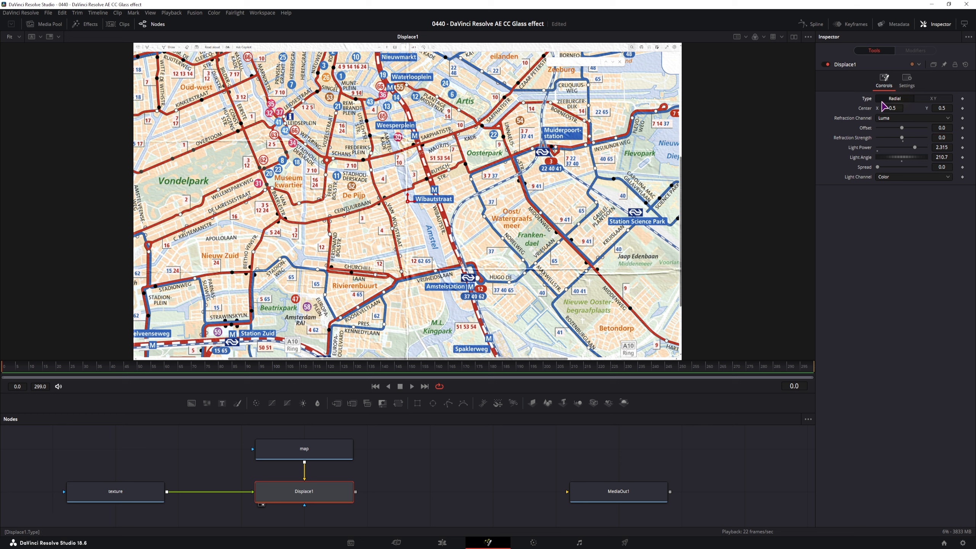
click(933, 99)
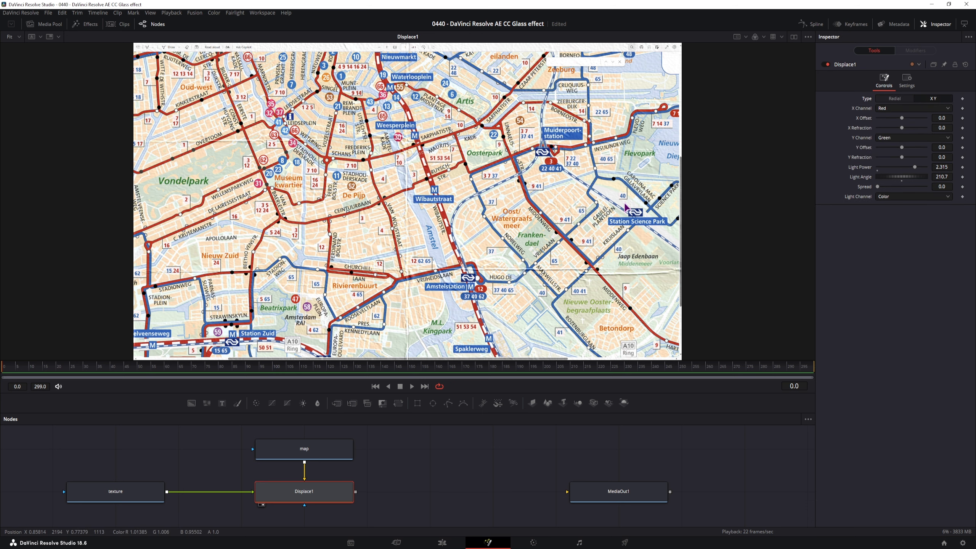
click(896, 98)
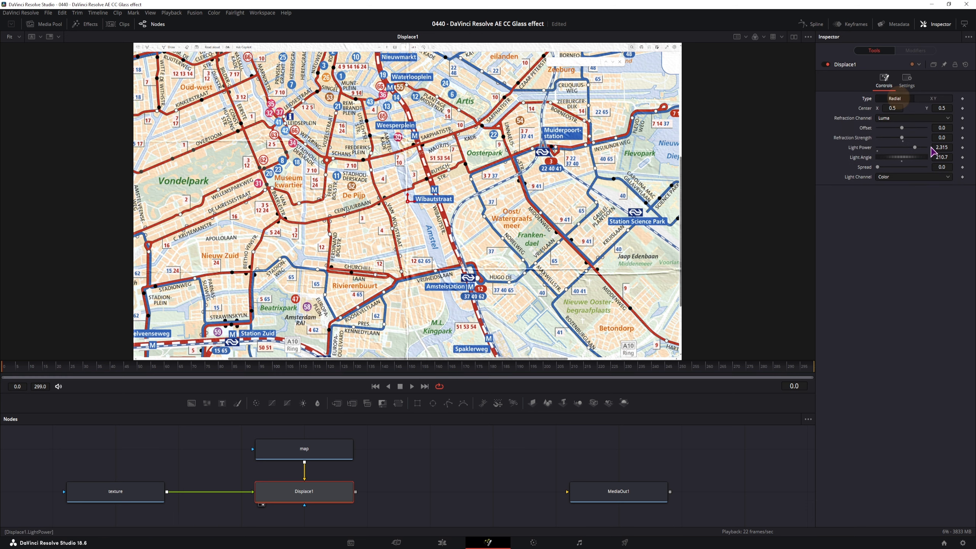
mouse_move(902, 137)
mouse_down()
mouse_move(918, 139)
mouse_move(906, 139)
mouse_up()
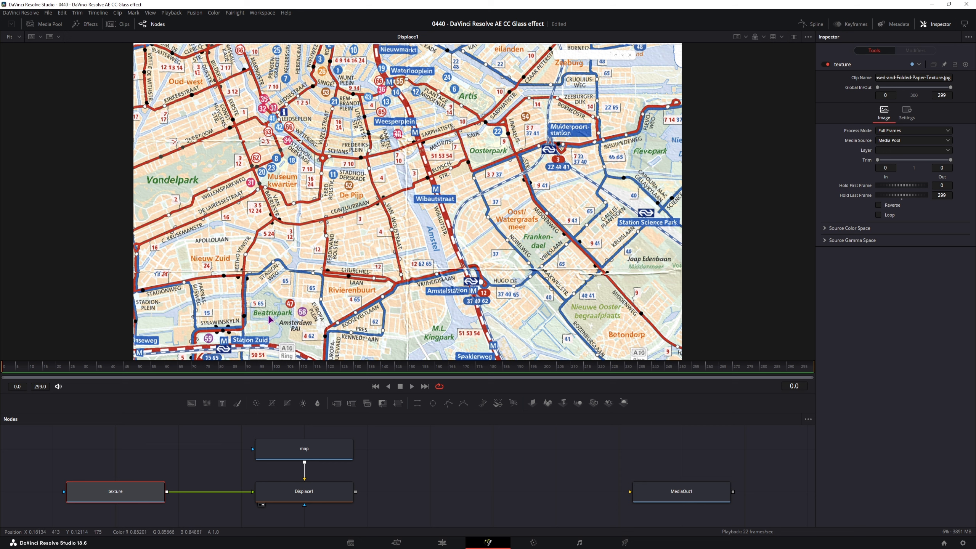
Insert a Transform node between the texture and the Displace node and reduce its size to 0.91
drag(137, 492, 75, 492)
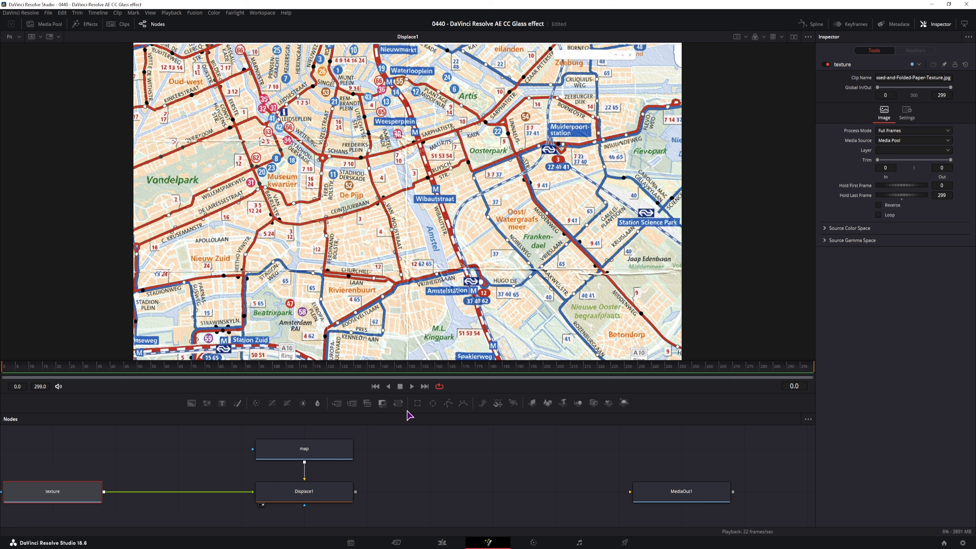
drag(396, 403, 174, 494)
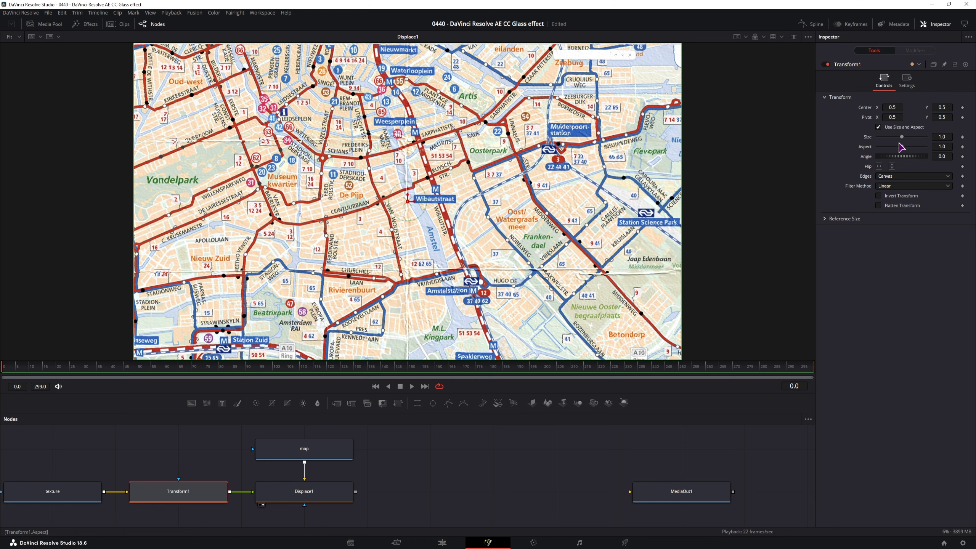
drag(902, 136, 900, 138)
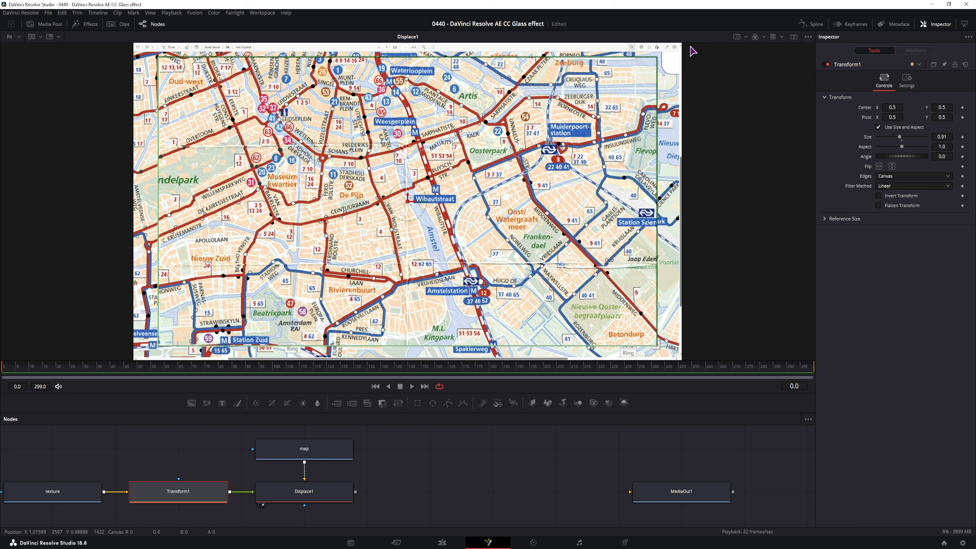
Enlarge the paper texture with the Transform node to a size of about 1.201 so it covers the whole map
click(446, 468)
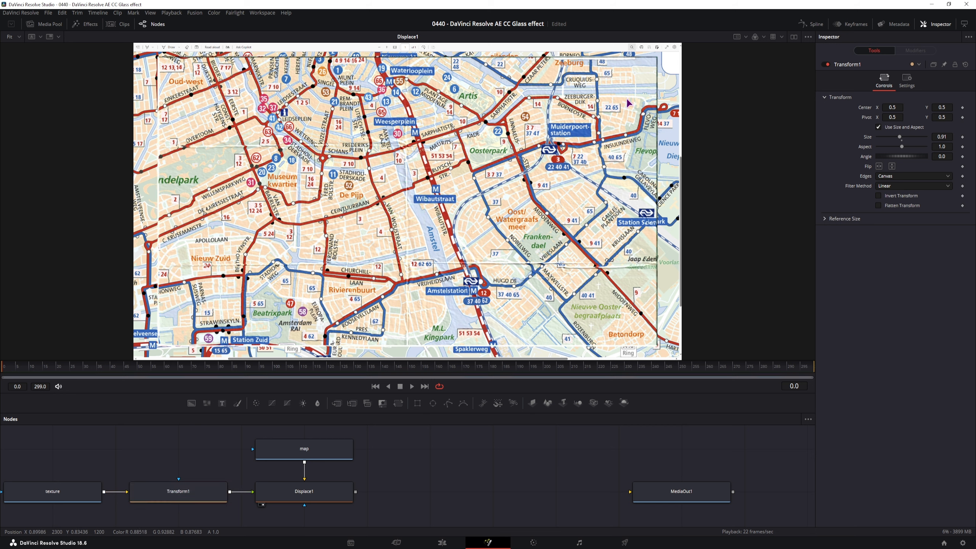
click(305, 449)
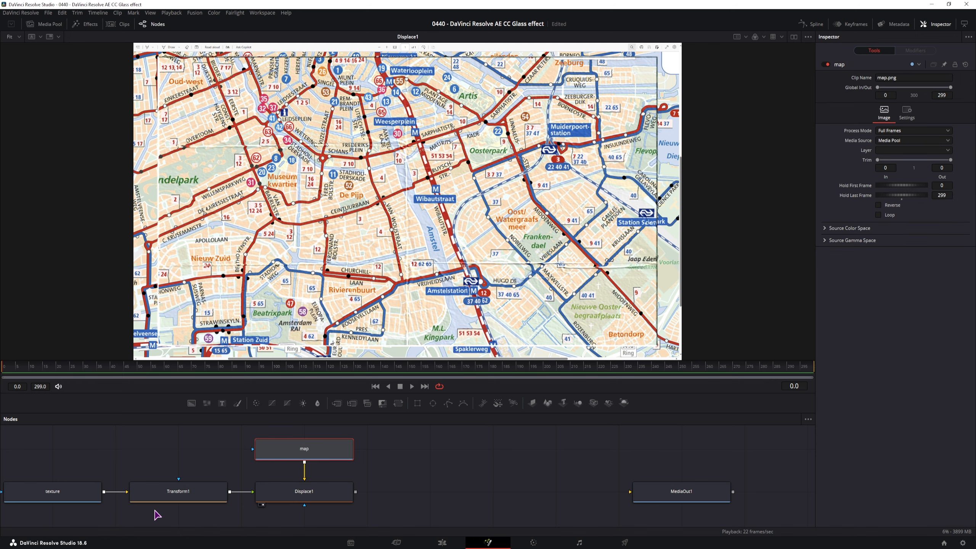
click(165, 496)
mouse_move(571, 150)
mouse_down()
mouse_move(638, 157)
mouse_move(573, 161)
mouse_move(577, 153)
mouse_move(567, 153)
mouse_up()
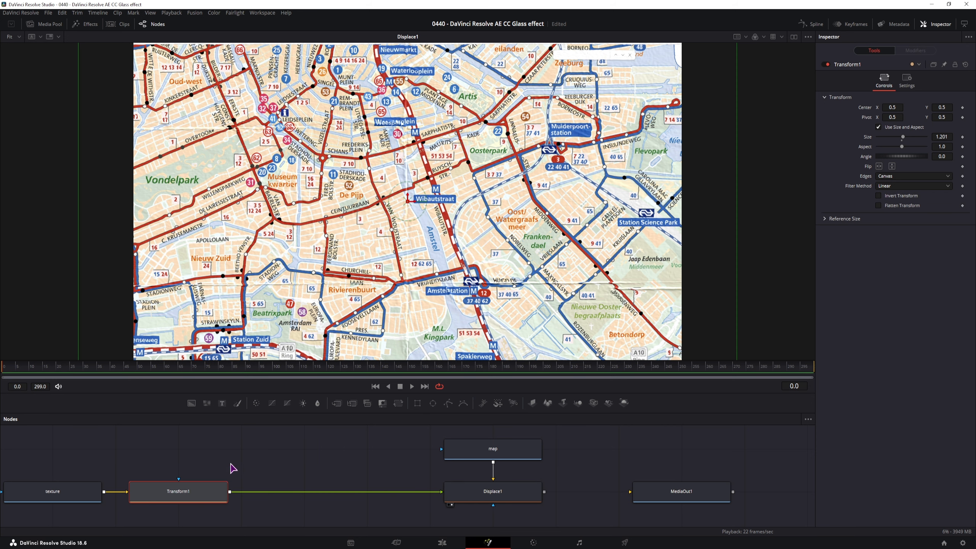
Insert a Sharpen Edges node between the Transform and Displace nodes
key(shift+space)
text(displ)
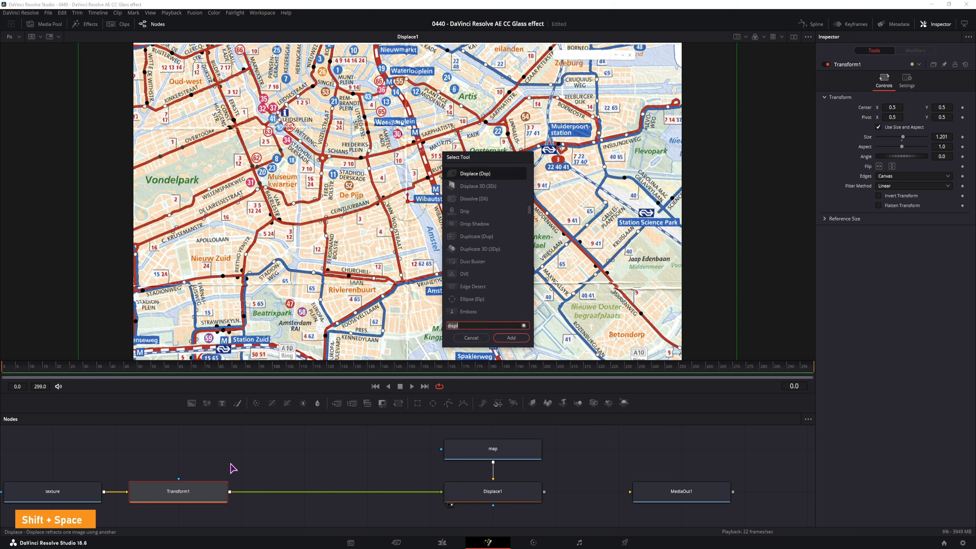
key(BackSpace)
key(BackSpace)
key(BackSpace)
key(BackSpace)
key(BackSpace)
text(sharp)
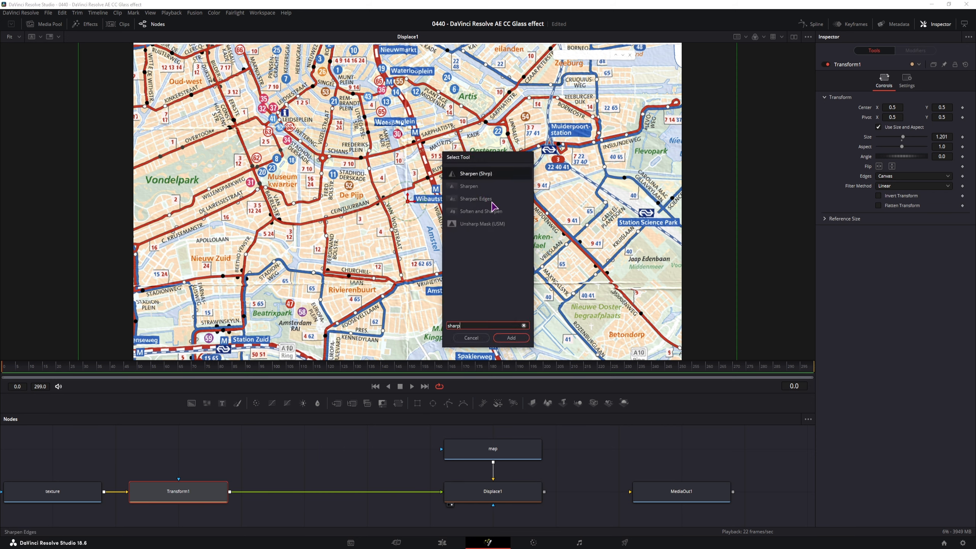
click(476, 198)
click(511, 338)
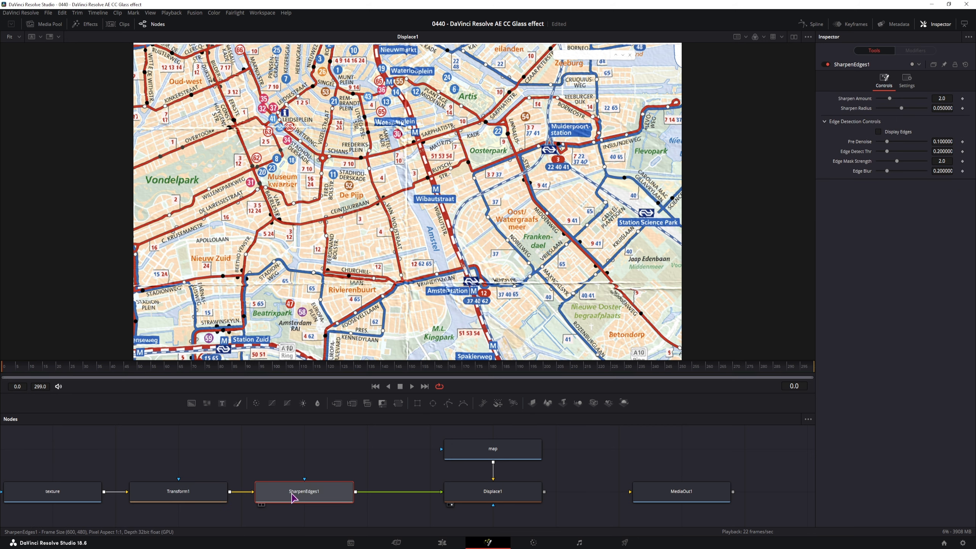
click(303, 492)
key(shift+space)
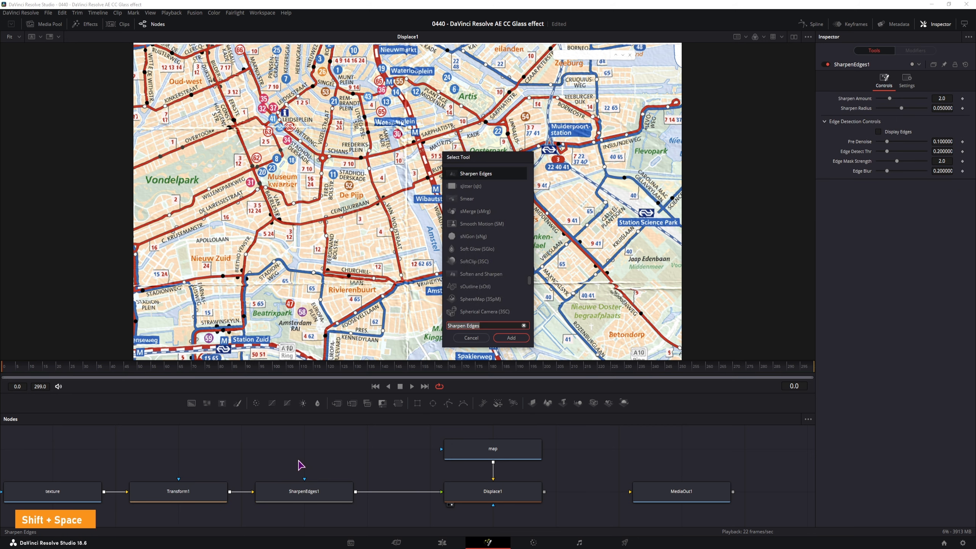
text(edg)
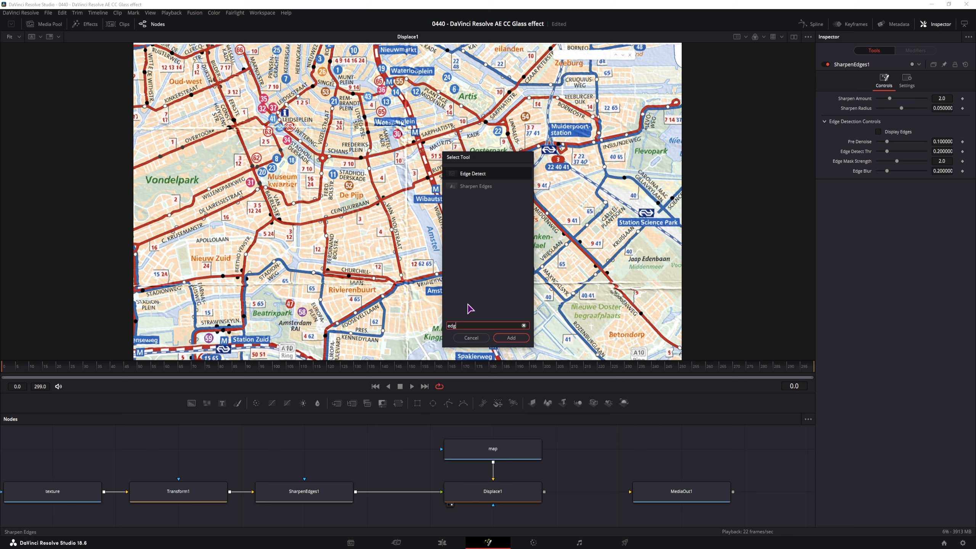
click(471, 337)
Enable edge display on SharpenEdges1 with about 0.1229 pre denoise, 0.646 detect threshold, 2.584 mask strength and 0.129 edge blur
click(319, 496)
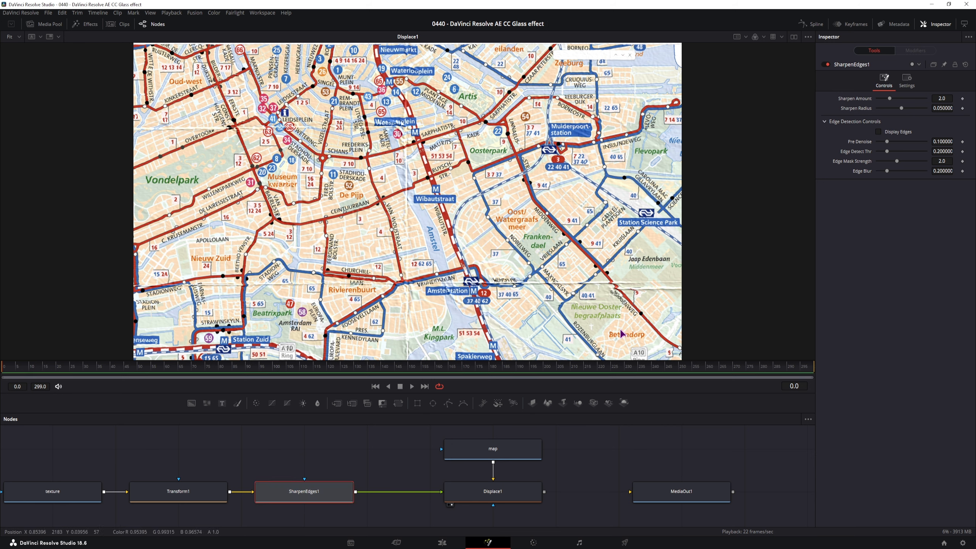
click(878, 132)
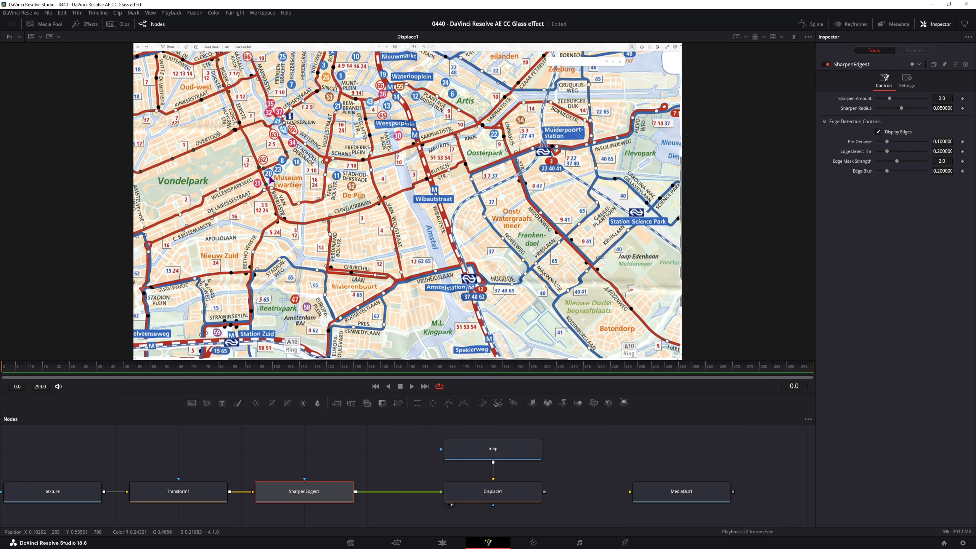
drag(944, 141, 480, 203)
drag(745, 225, 468, 235)
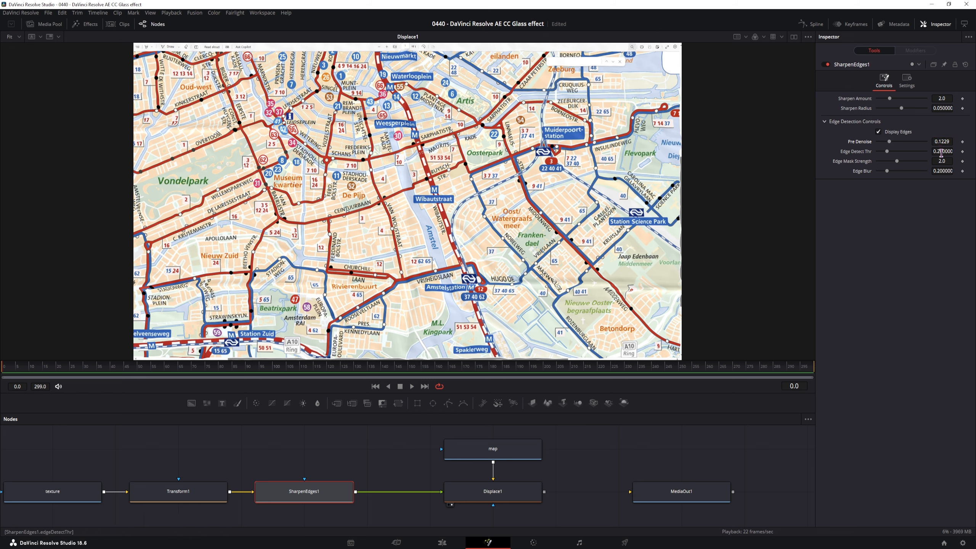
drag(941, 152, 565, 167)
drag(942, 162, 218, 225)
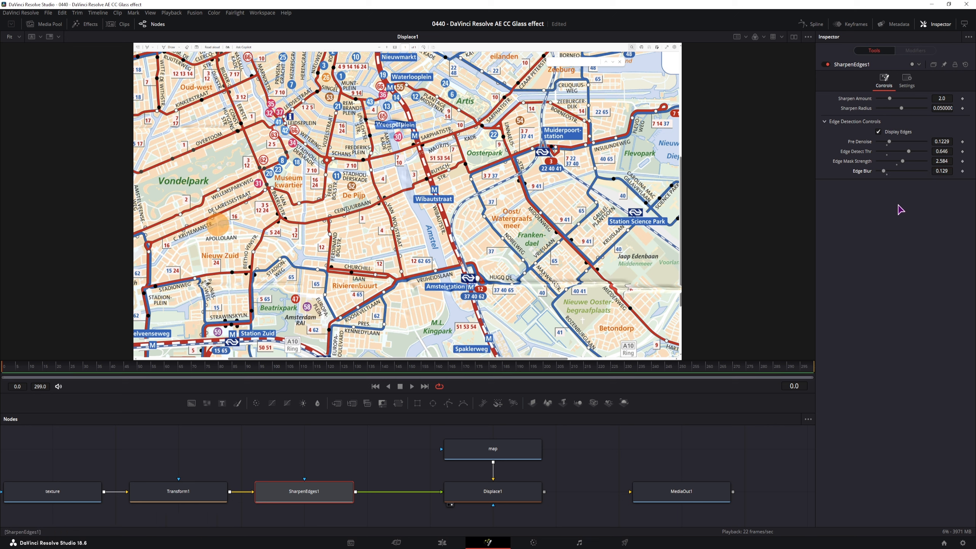
Check the Transform and SharpenEdges settings and compare the map with the sharpening bypassed and enabled
click(202, 491)
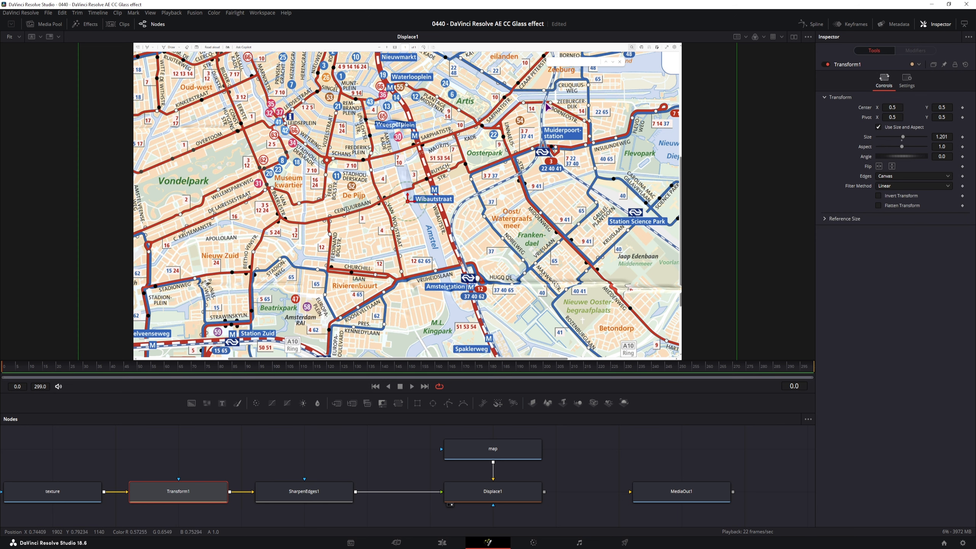
click(327, 497)
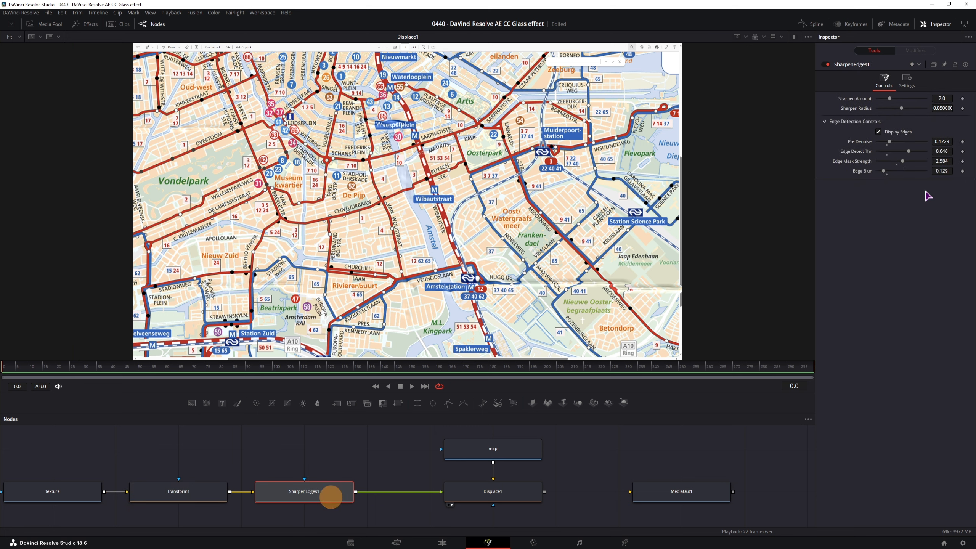
click(826, 64)
click(826, 64)
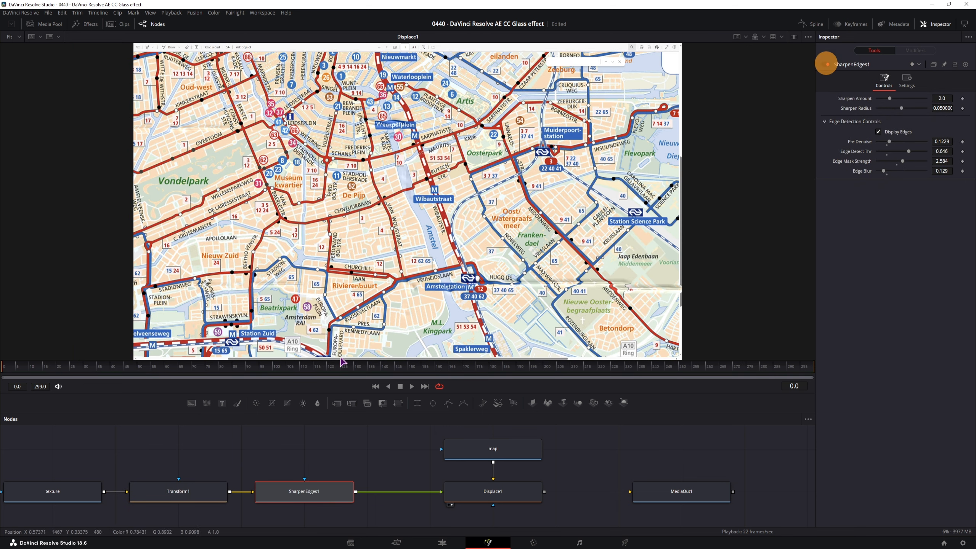
Pull the Transform node out of the texture branch, reconnect it after the Displace node and view its output
click(181, 496)
drag(197, 494, 704, 447)
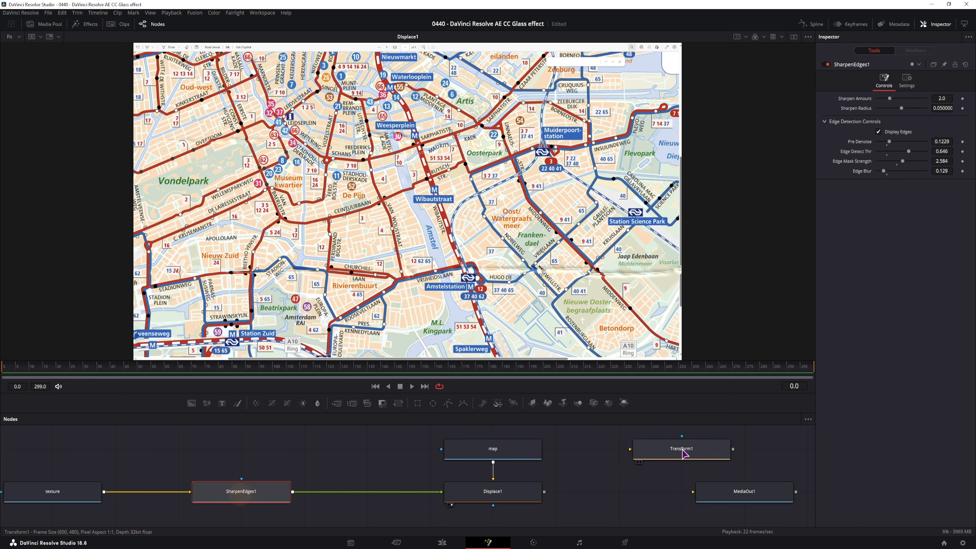
drag(683, 454, 615, 484)
drag(544, 491, 571, 493)
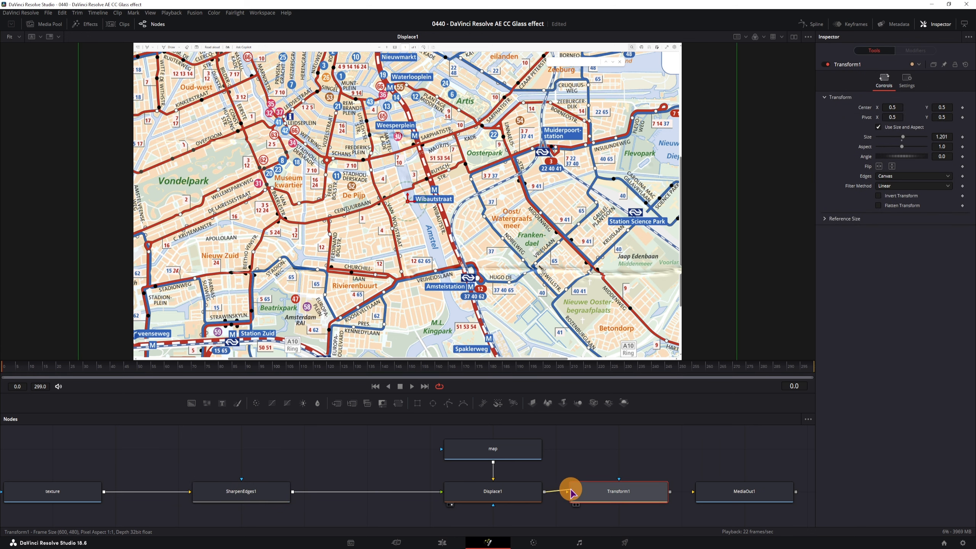
click(578, 504)
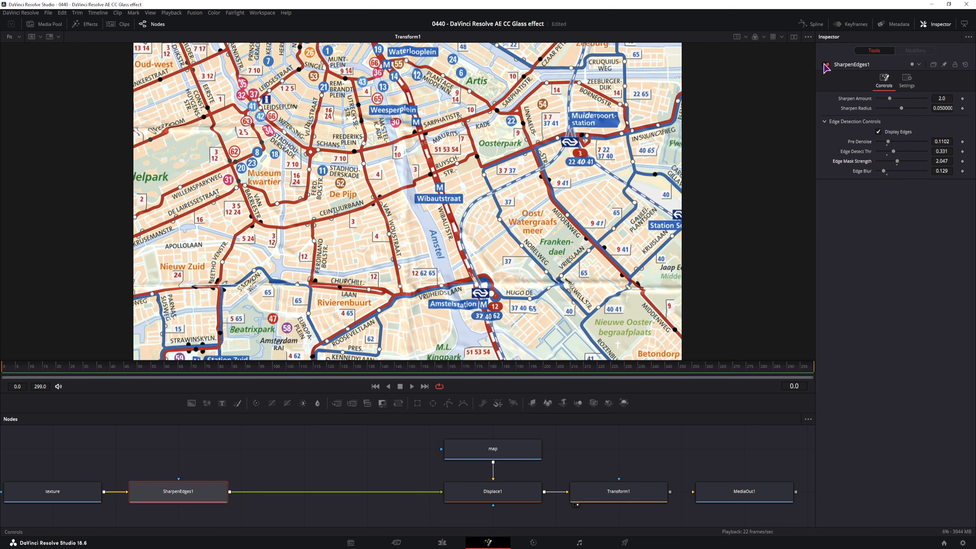
Bypass and re-enable the SharpenEdges node to compare the transformed map, and move the node closer to Displace
click(826, 65)
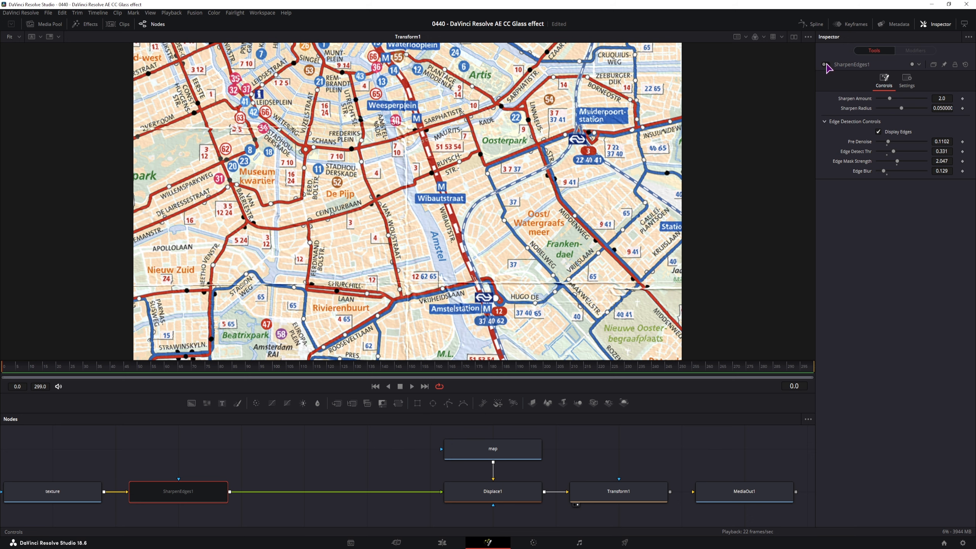
click(826, 65)
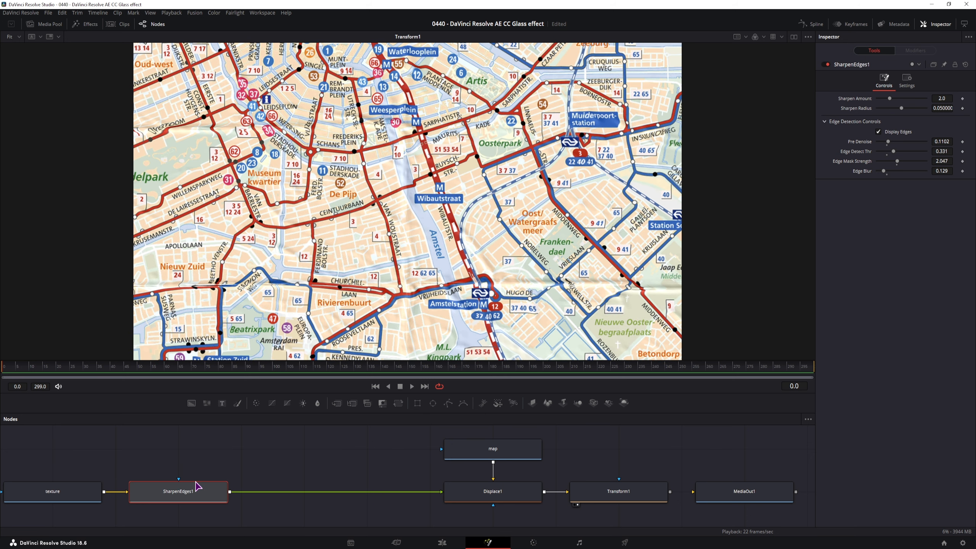
drag(183, 500, 359, 497)
Insert an Emboss node between the texture and SharpenEdges nodes and show its output in a second viewer
click(195, 465)
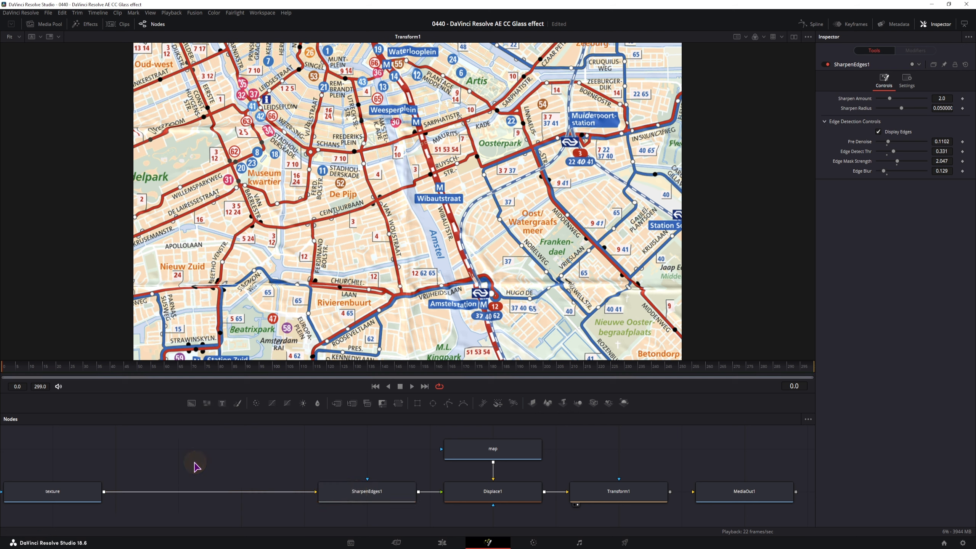
key(shift+space)
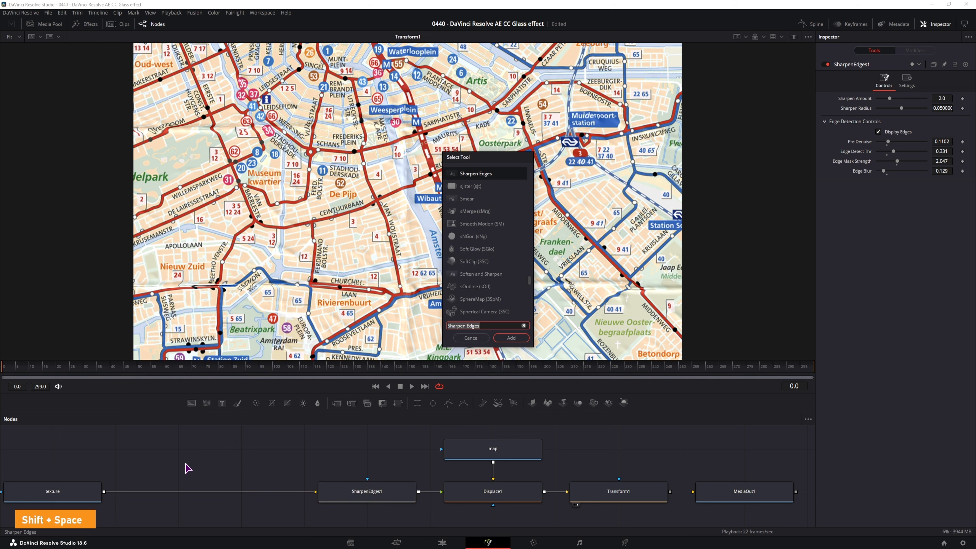
text(emboss)
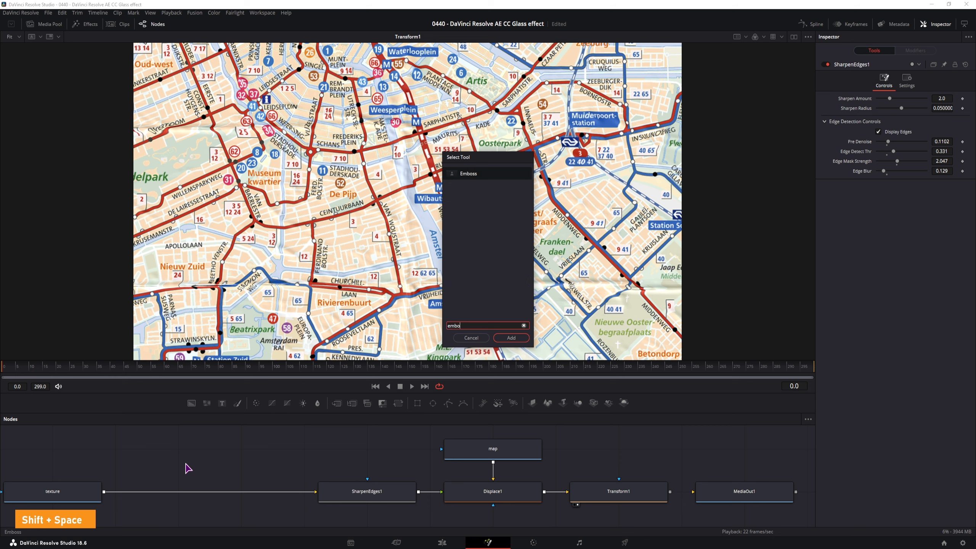
key(Return)
drag(181, 449, 189, 496)
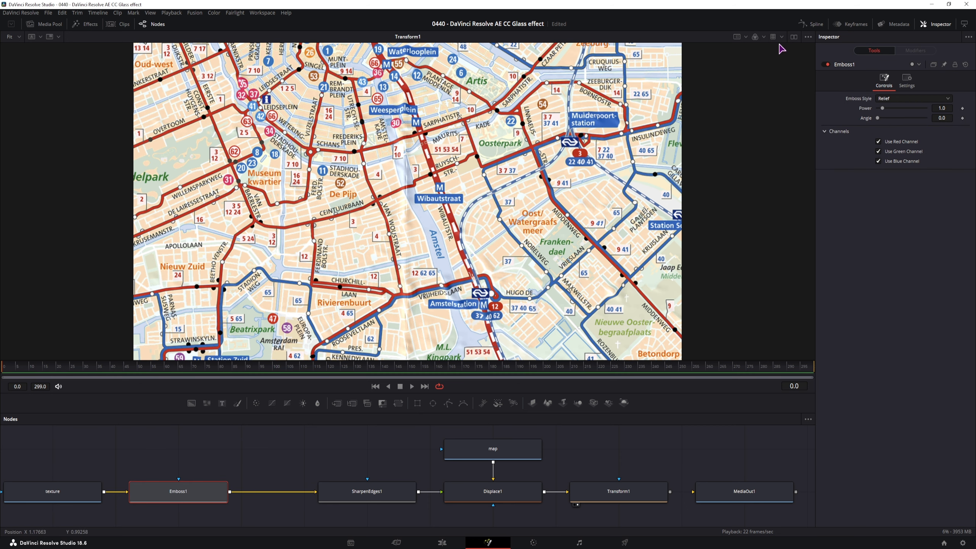
click(794, 37)
key(1)
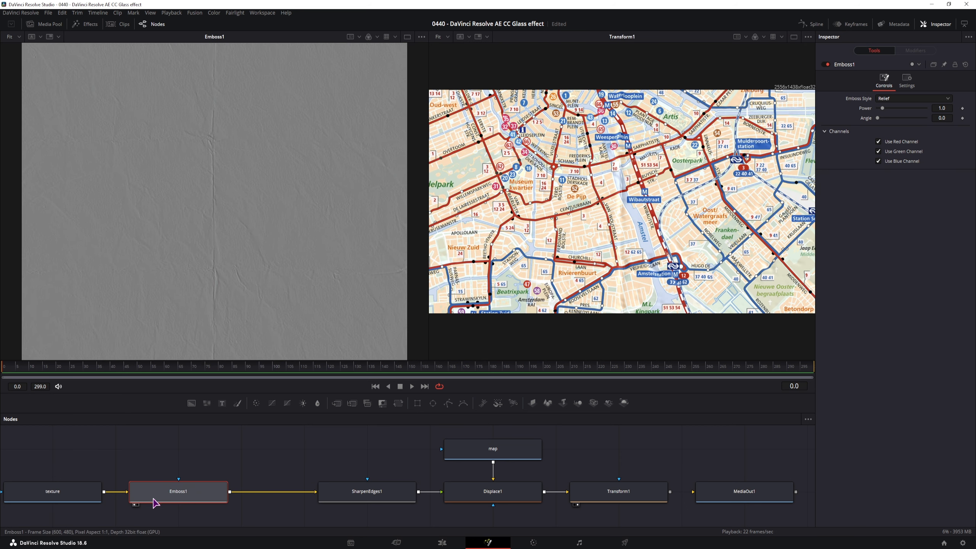
Change the Emboss node's style to Sobel
click(61, 496)
click(197, 494)
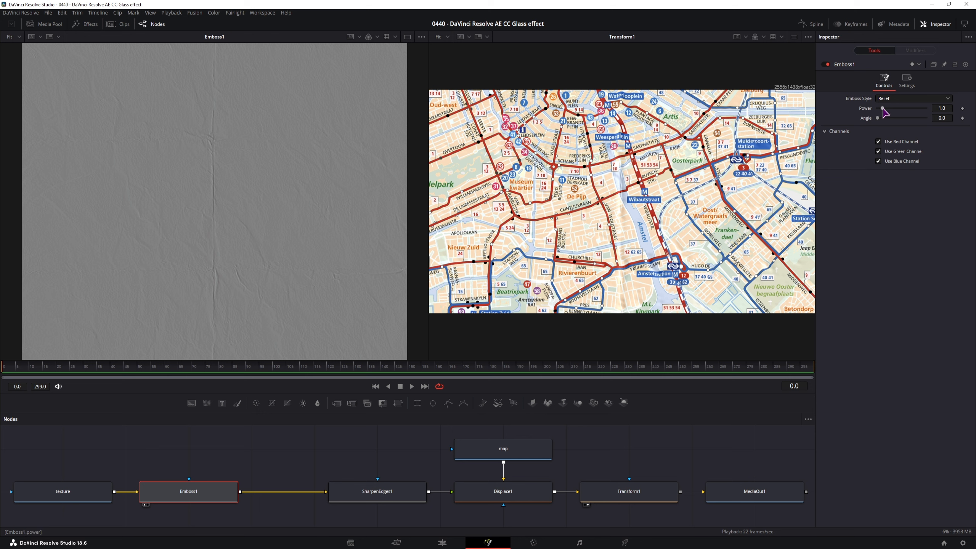
mouse_move(883, 111)
mouse_down()
mouse_move(941, 111)
mouse_move(863, 115)
mouse_move(902, 118)
mouse_move(882, 112)
mouse_up()
click(906, 99)
click(902, 130)
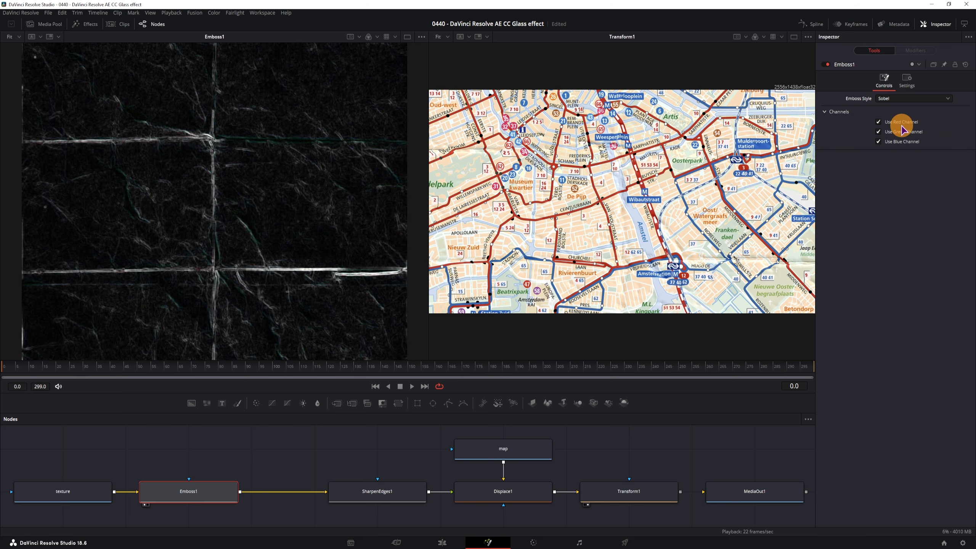
Bypass and re-enable the Emboss node repeatedly to compare the displaced map with and without the embossed creases
click(826, 65)
click(827, 65)
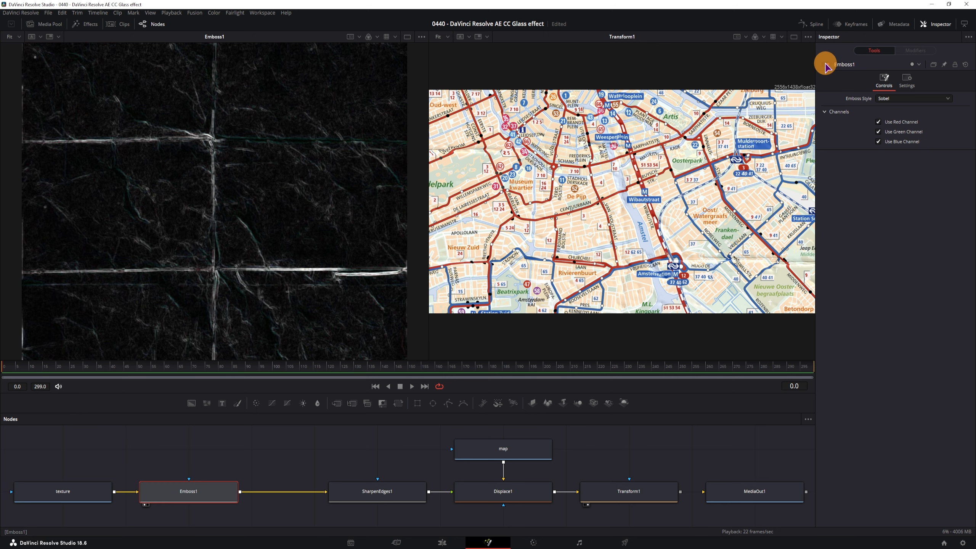
click(826, 65)
click(826, 64)
click(826, 65)
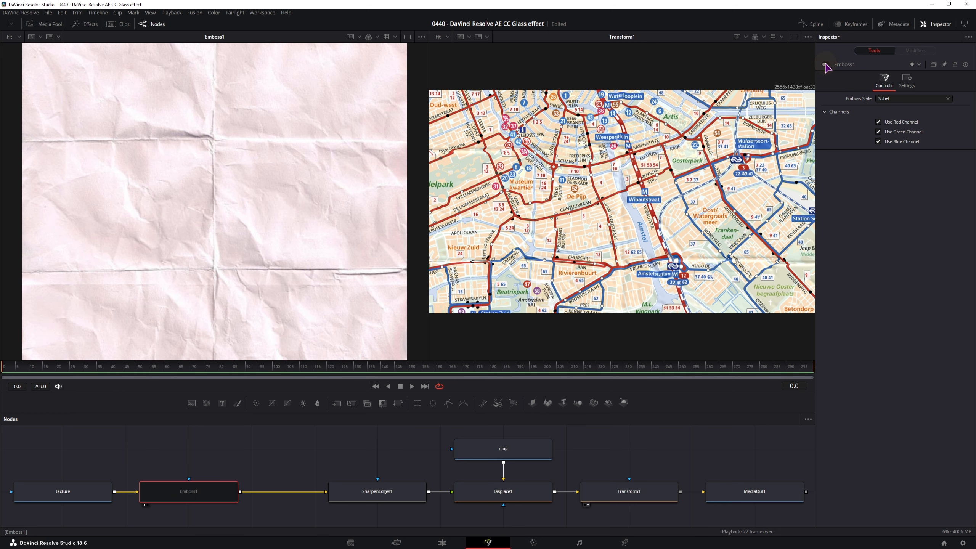
click(826, 64)
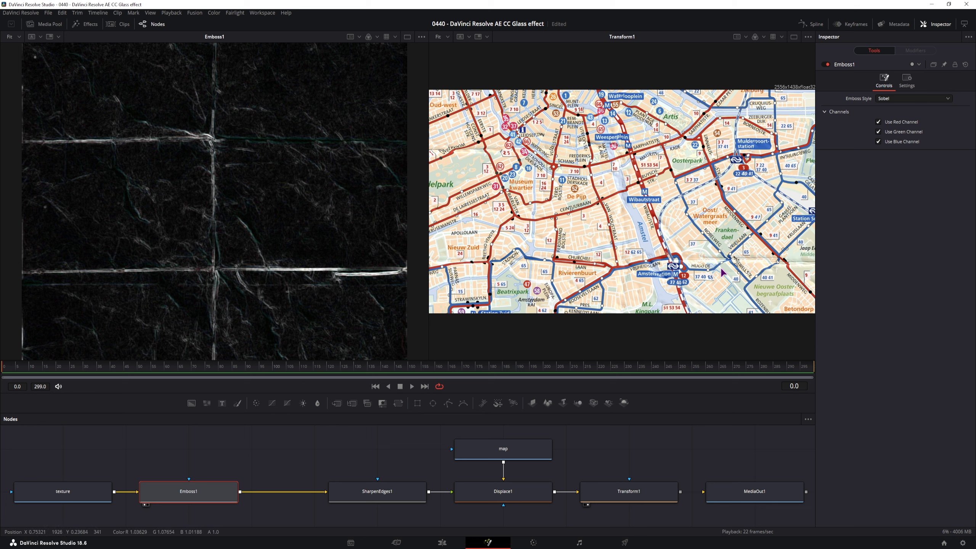
Tune SharpenEdges1 to about 0.1155 pre denoise, 0.315 edge detect threshold, 2.22 mask strength and 0.308 edge blur
click(377, 492)
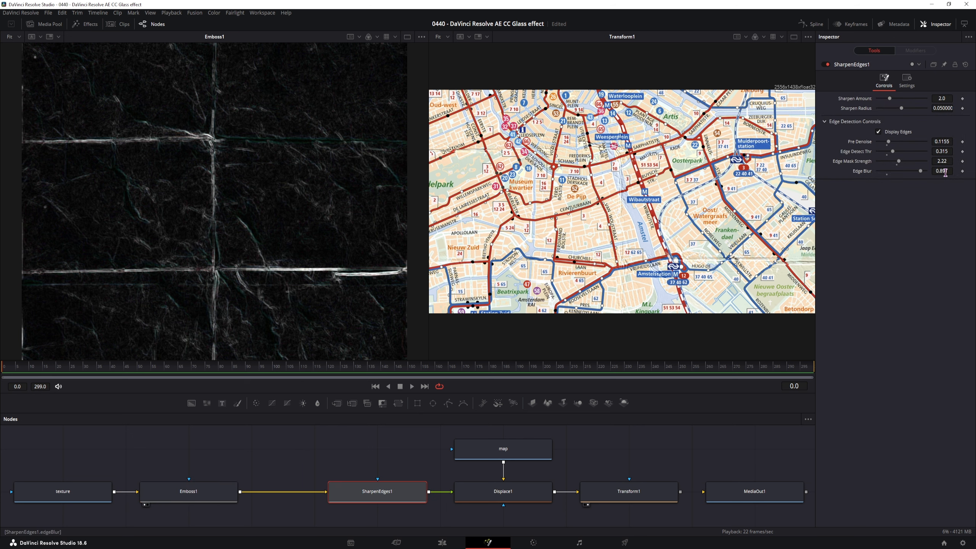
drag(945, 172, 791, 177)
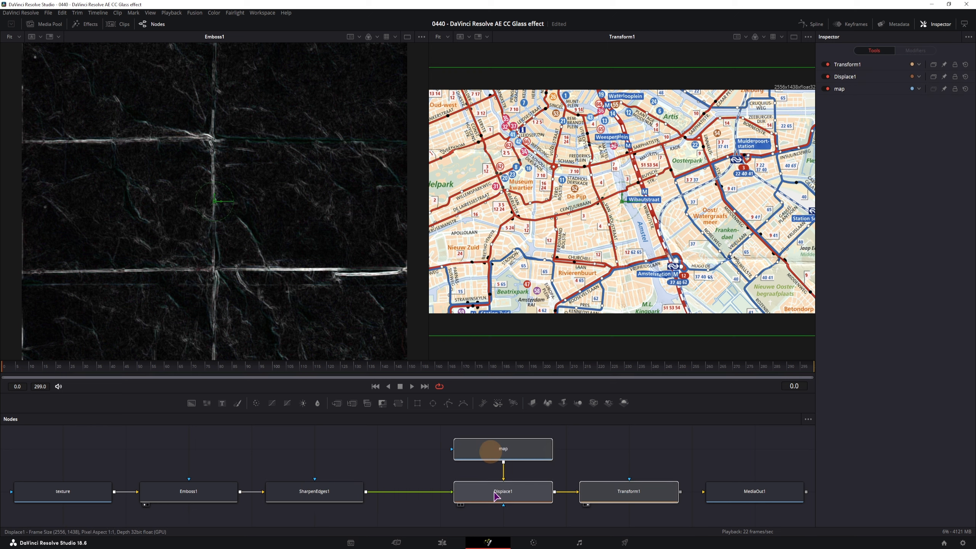
Move the map, Displace and Transform nodes together closer to the SharpenEdges node
drag(521, 492, 457, 491)
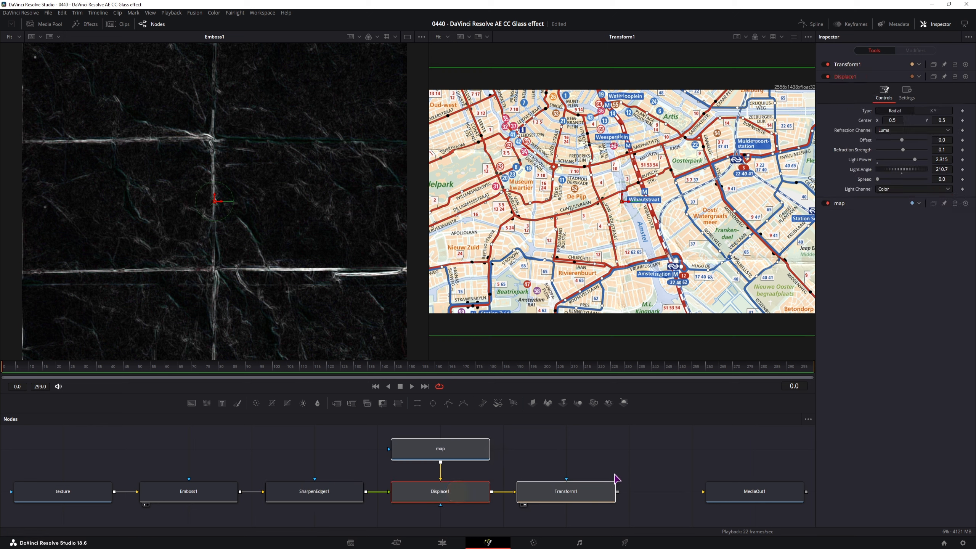
click(659, 472)
drag(107, 471, 283, 513)
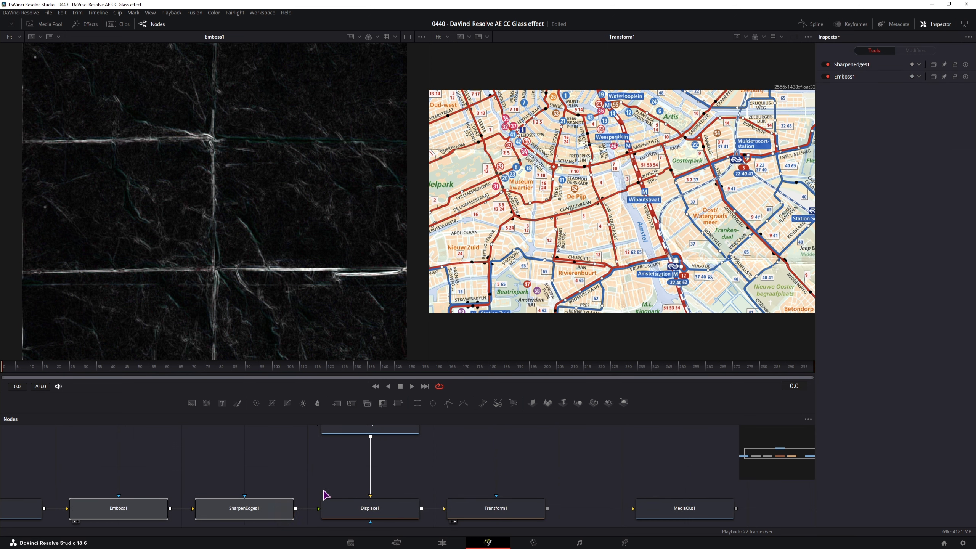
click(215, 468)
Duplicate the SharpenEdges node and insert the copy between the map and Displace nodes
click(144, 508)
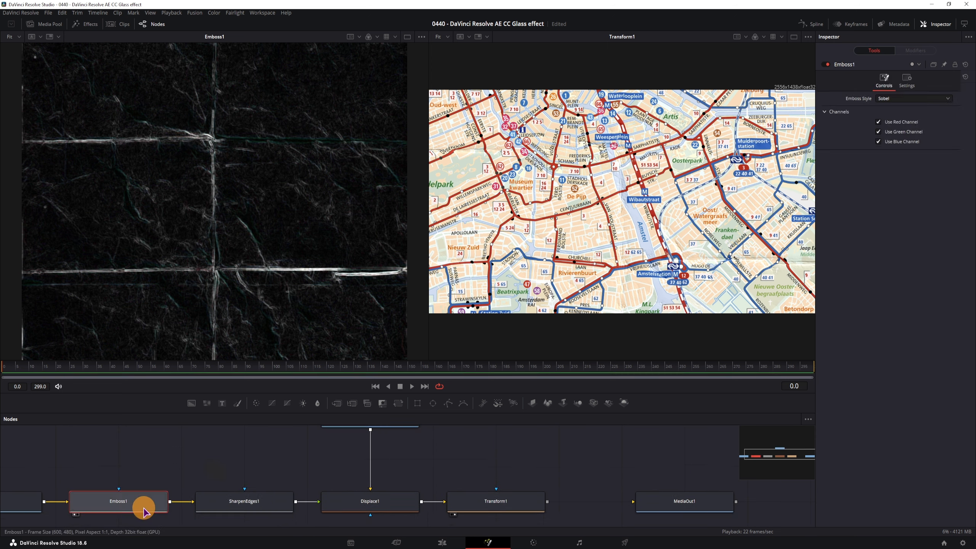
click(274, 503)
key(ctrl+c)
click(284, 462)
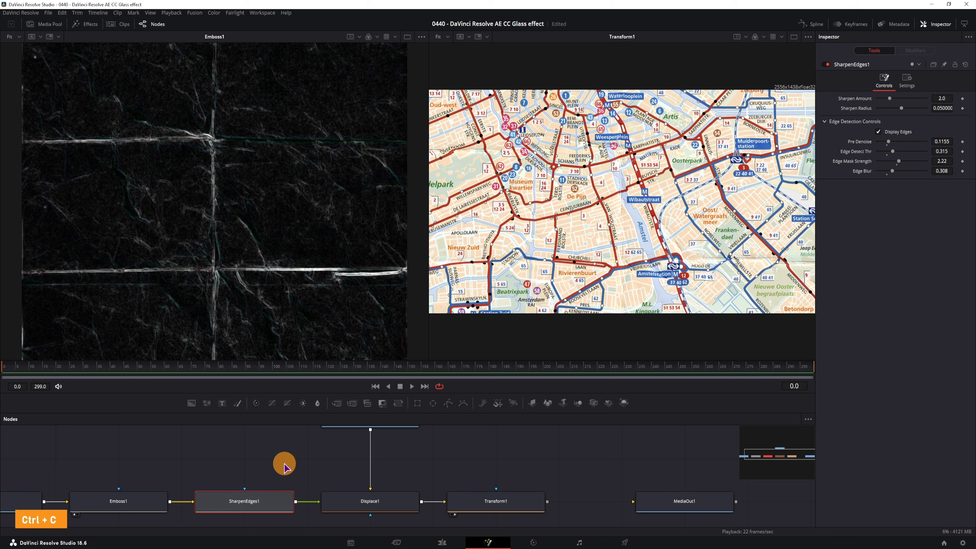
key(ctrl+v)
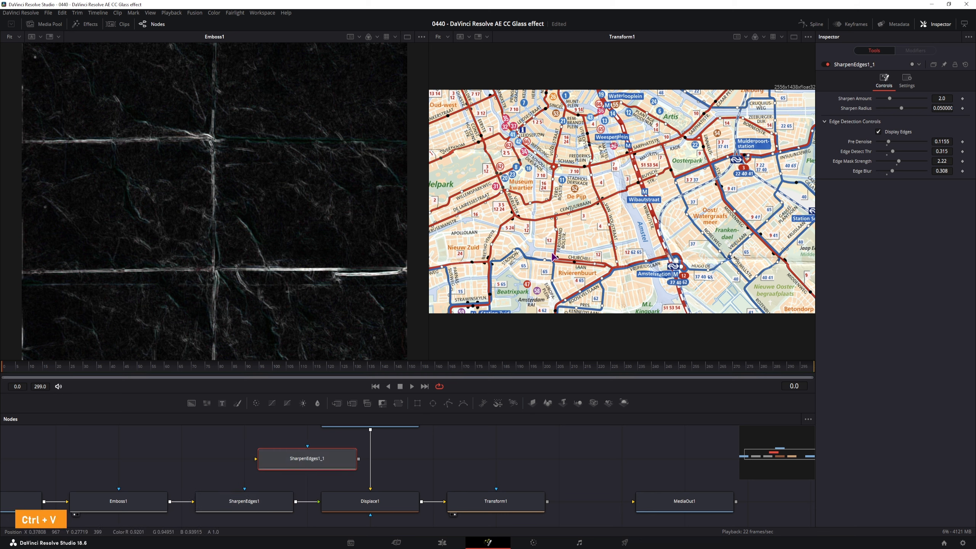
drag(307, 464, 370, 461)
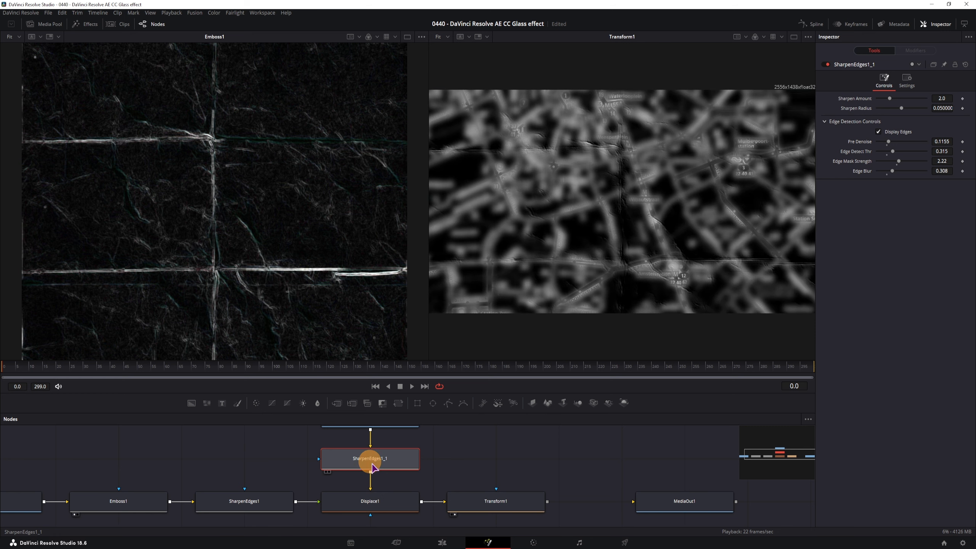
Turn off edge display on SharpenEdges1_1, set sharpen amount 5.0, radius 0.1 and pre denoise 0.5, and show the output in a single viewer
click(387, 460)
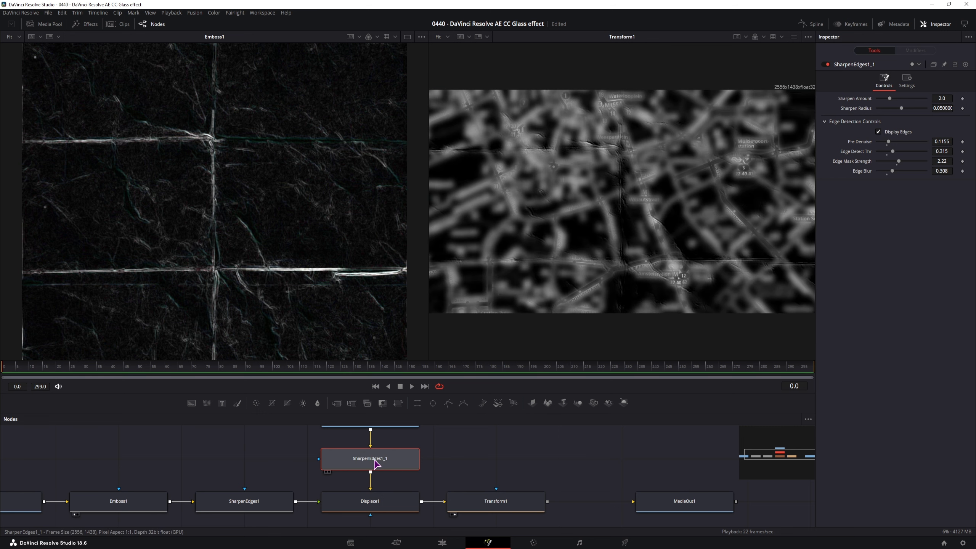
click(879, 132)
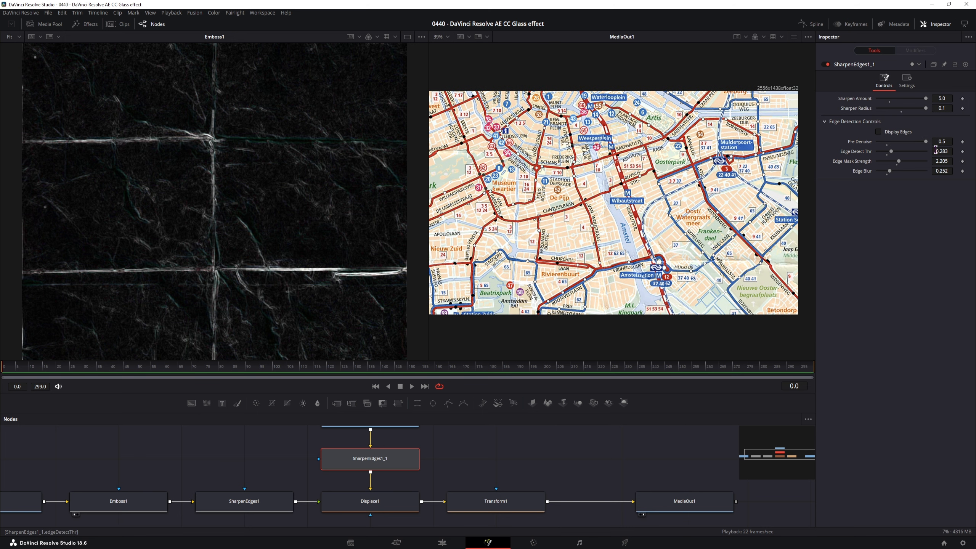
click(794, 36)
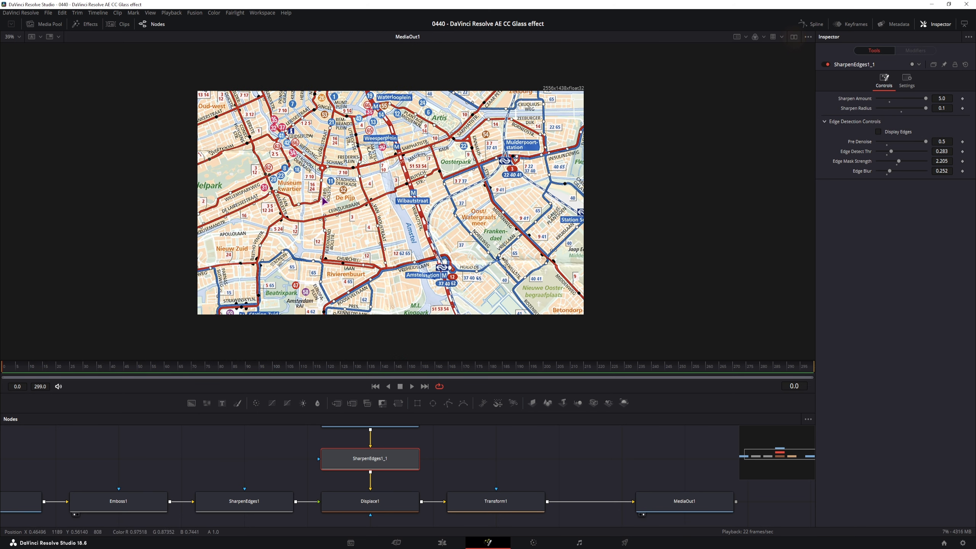
Set SharpenEdges1_1's edge detect threshold to 0.0, edge mask strength to 5.0 and edge blur to 1.0
scroll(315, 203, up, 2)
scroll(343, 208, up, 2)
scroll(413, 210, up, 2)
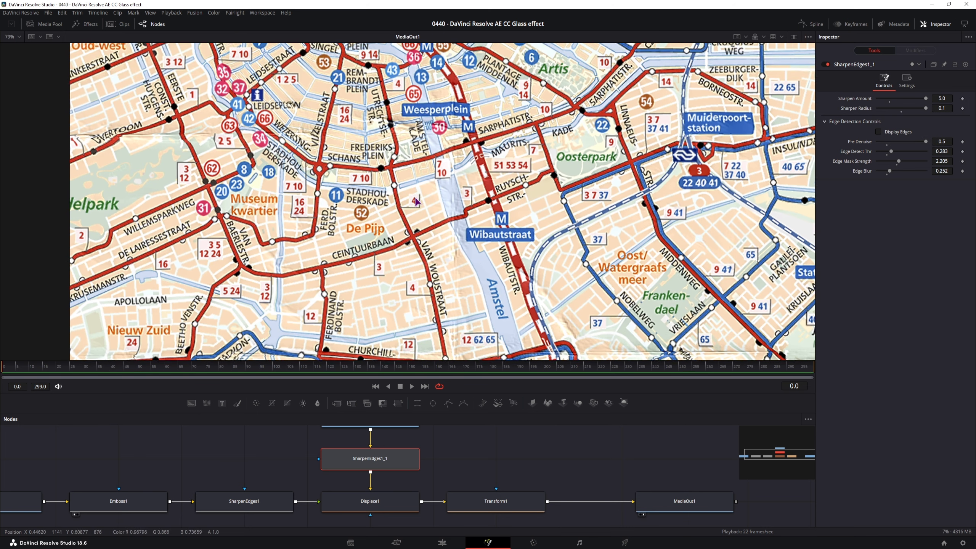
drag(926, 142, 771, 159)
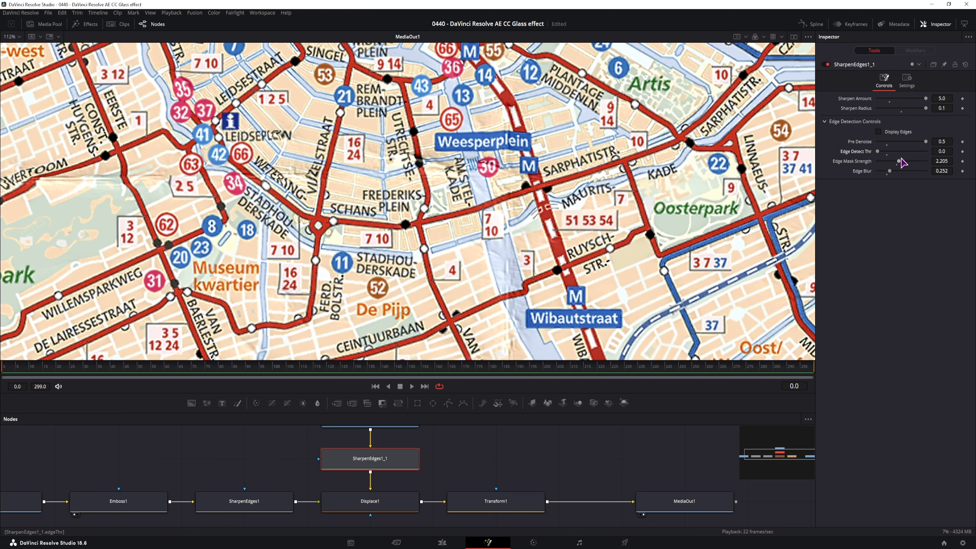
drag(899, 162, 949, 168)
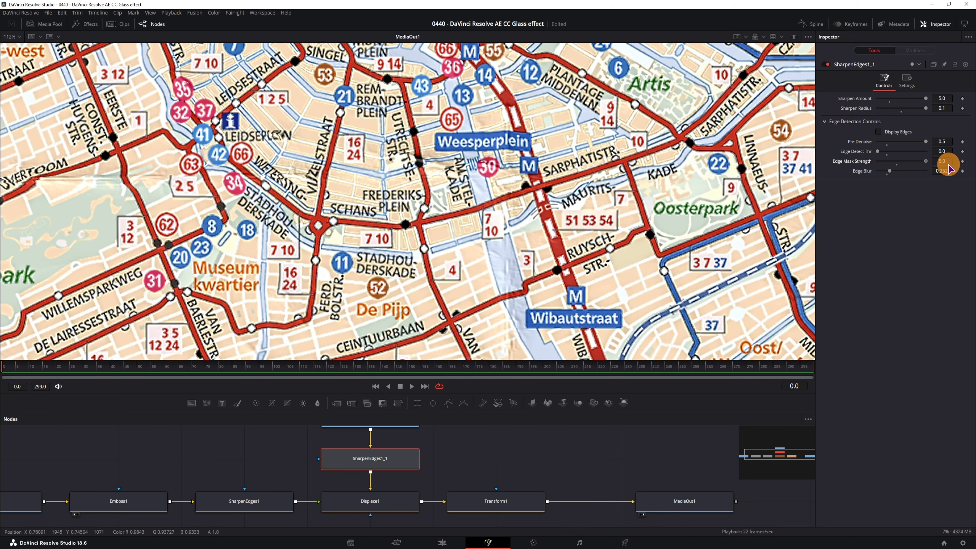
drag(889, 171, 931, 176)
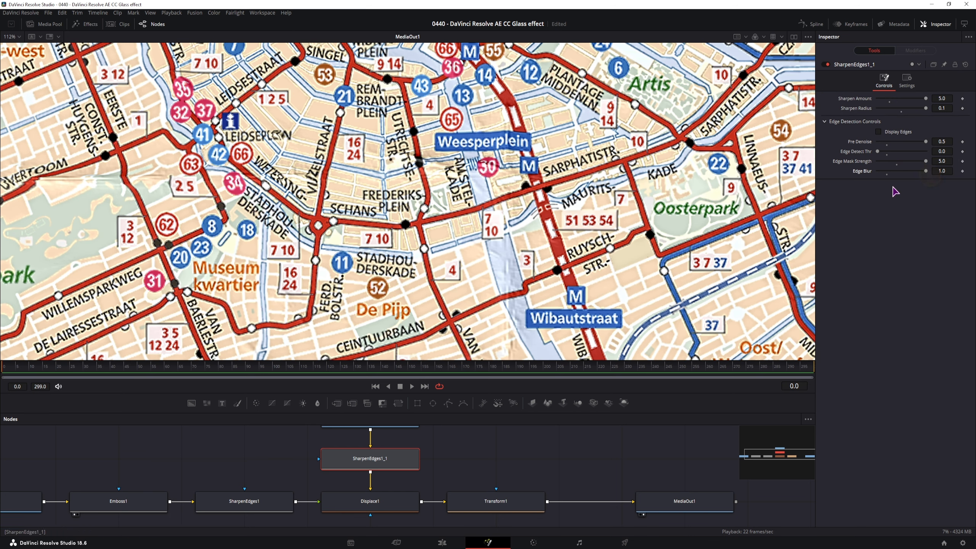
Bypass and re-enable SharpenEdges1_1 repeatedly to compare the map with and without sharpening, and examine the creases up close
click(828, 63)
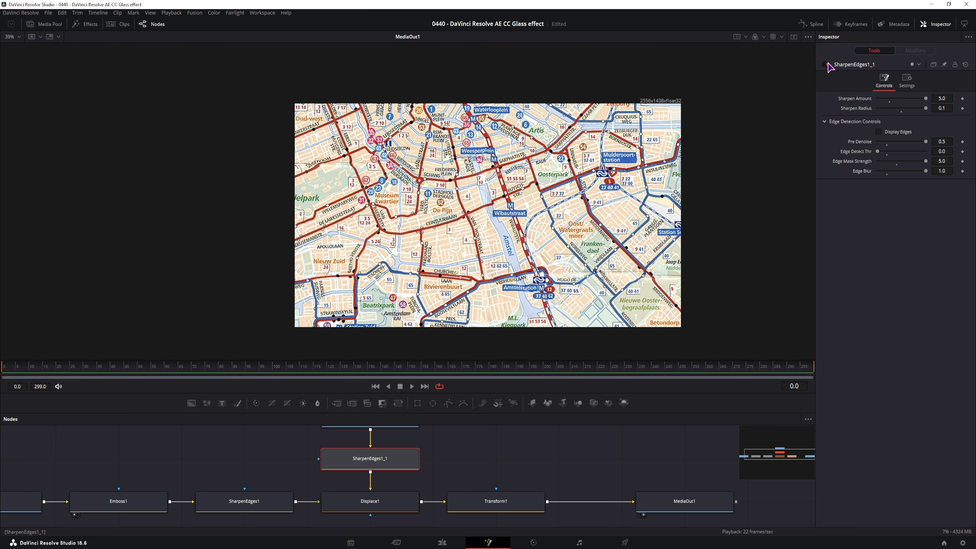
click(827, 64)
click(827, 64)
click(827, 65)
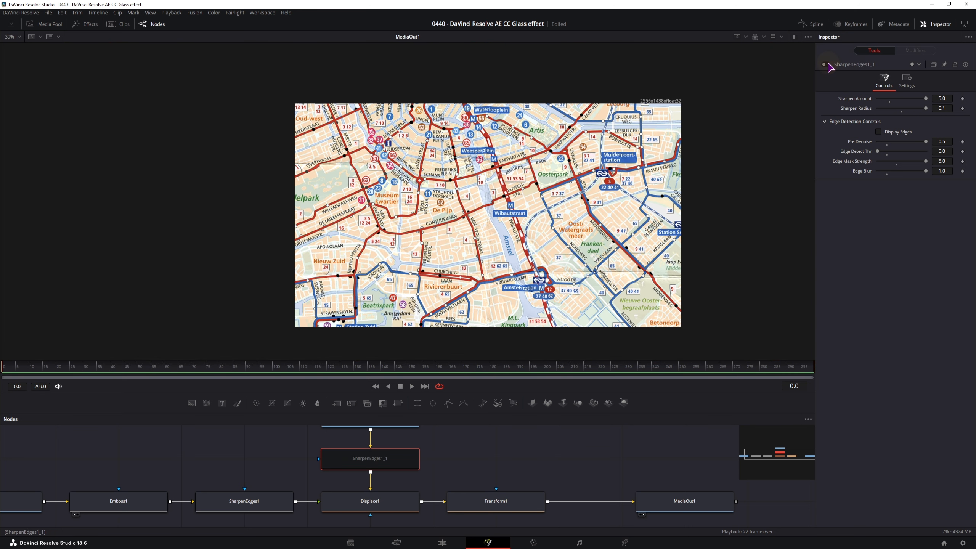
click(827, 65)
click(827, 65)
click(827, 65)
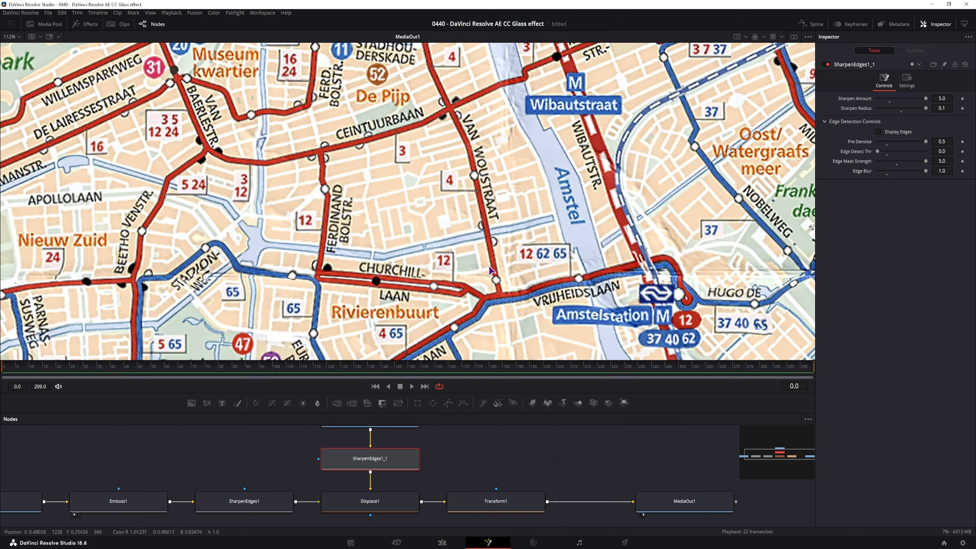
drag(475, 268, 460, 241)
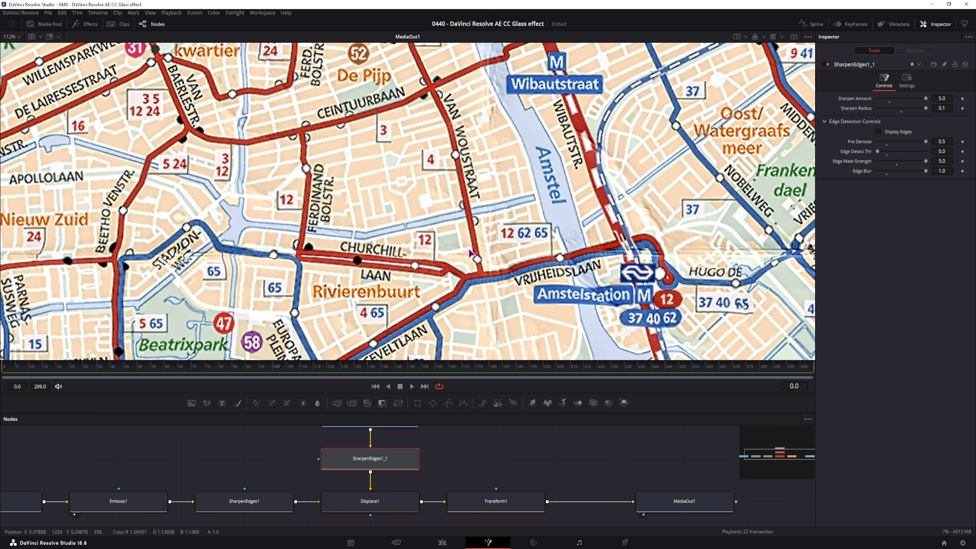
scroll(473, 256, down, 2)
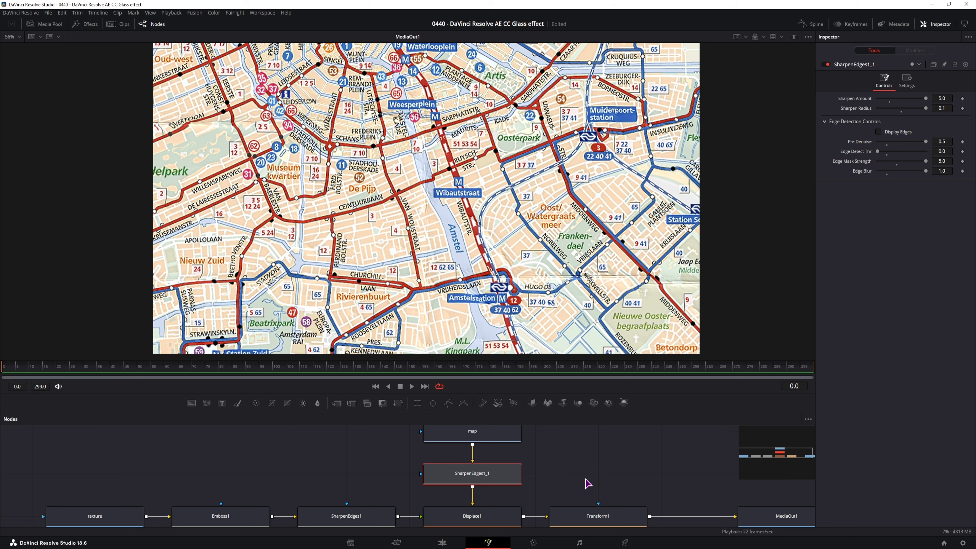
Try shifting the map's center in the Transform1 node and reset the center to its default
drag(642, 490, 387, 483)
drag(541, 504, 585, 512)
click(277, 507)
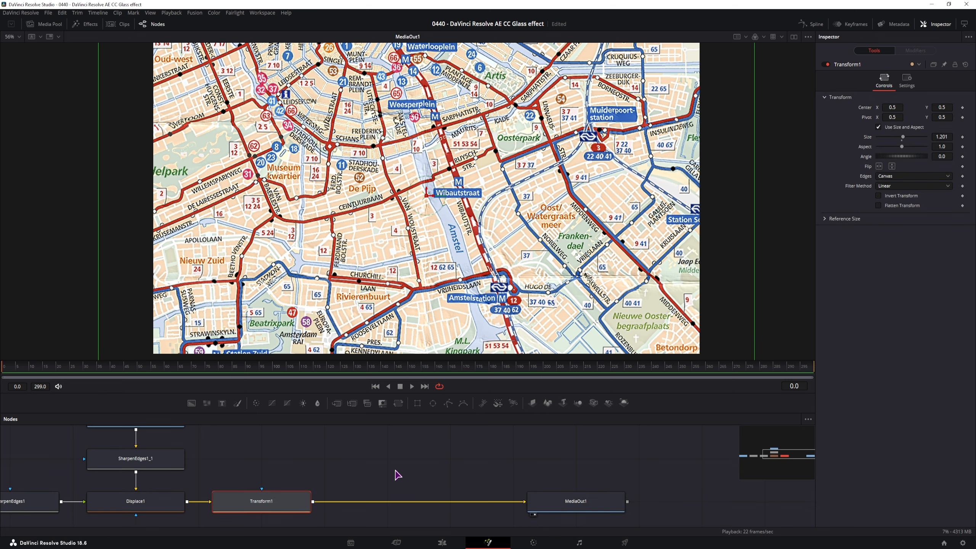
drag(893, 108, 903, 137)
double_click(869, 108)
Make room before MediaOut1, add an ImagePlane3D node and feed Transform1's output into it
drag(576, 503, 638, 502)
drag(534, 402, 396, 468)
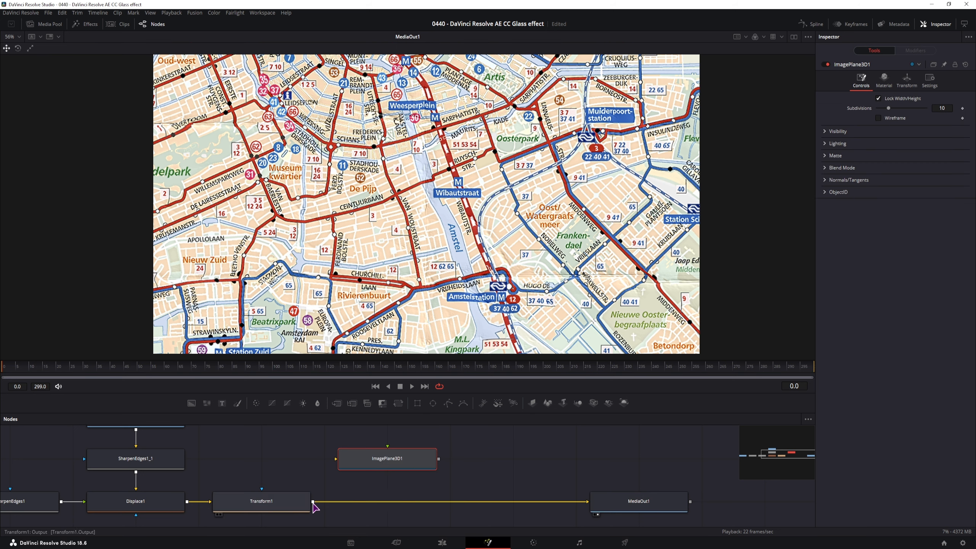
drag(313, 501, 336, 459)
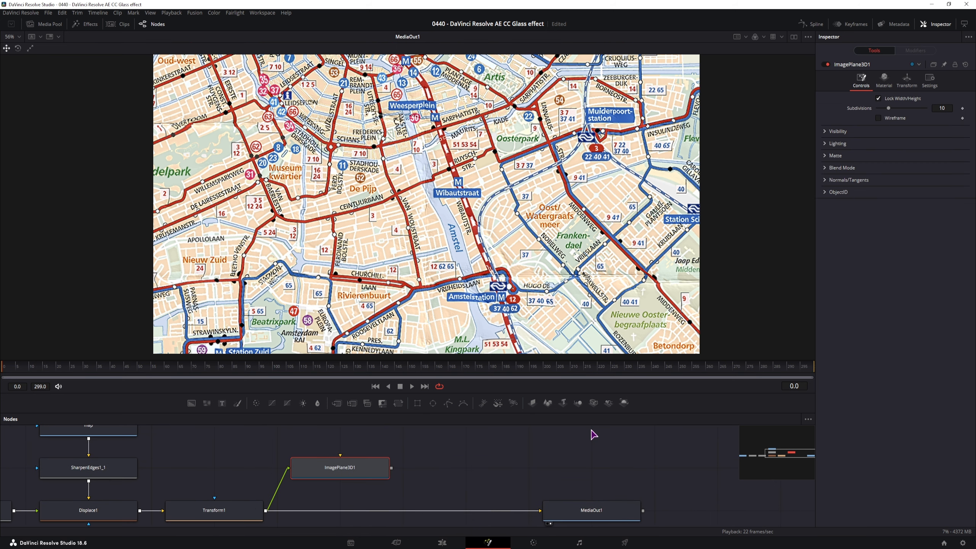
Add a Camera3D and a Merge3D node, and connect both the image plane and the camera to the merge
drag(594, 406, 477, 447)
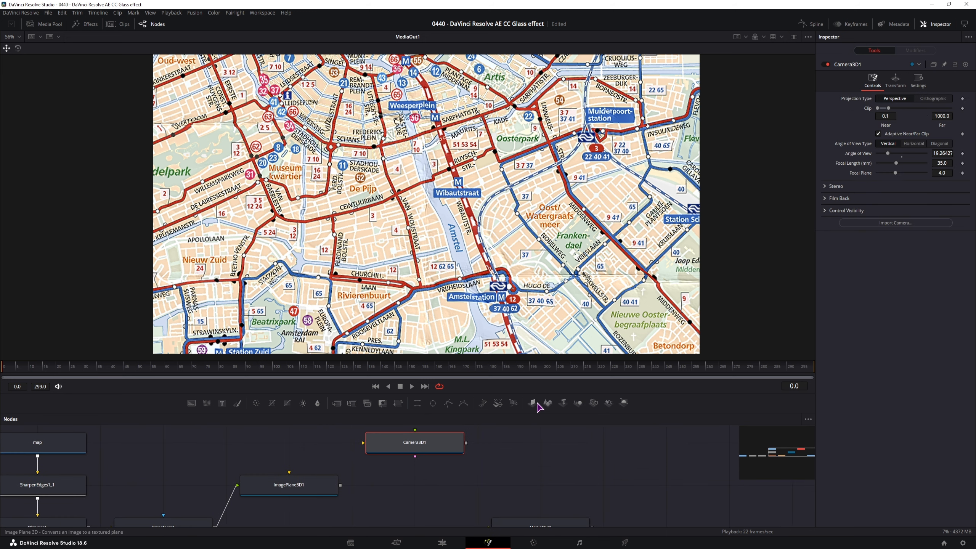
drag(578, 403, 425, 485)
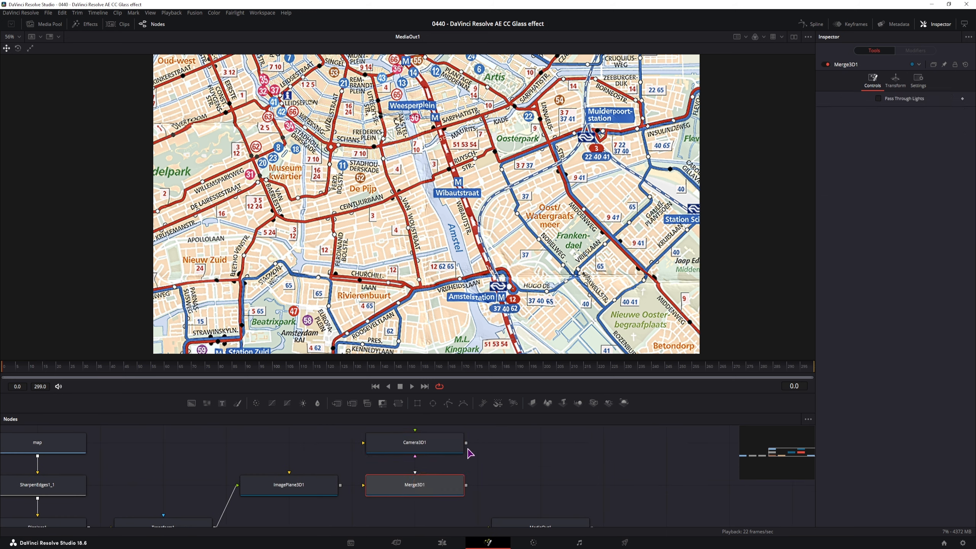
drag(341, 485, 386, 485)
drag(466, 443, 415, 481)
Add a Renderer3D node after Merge3D1 and connect its output to MediaOut1 in place of Transform1
drag(624, 403, 524, 491)
drag(466, 485, 508, 485)
drag(612, 506, 528, 490)
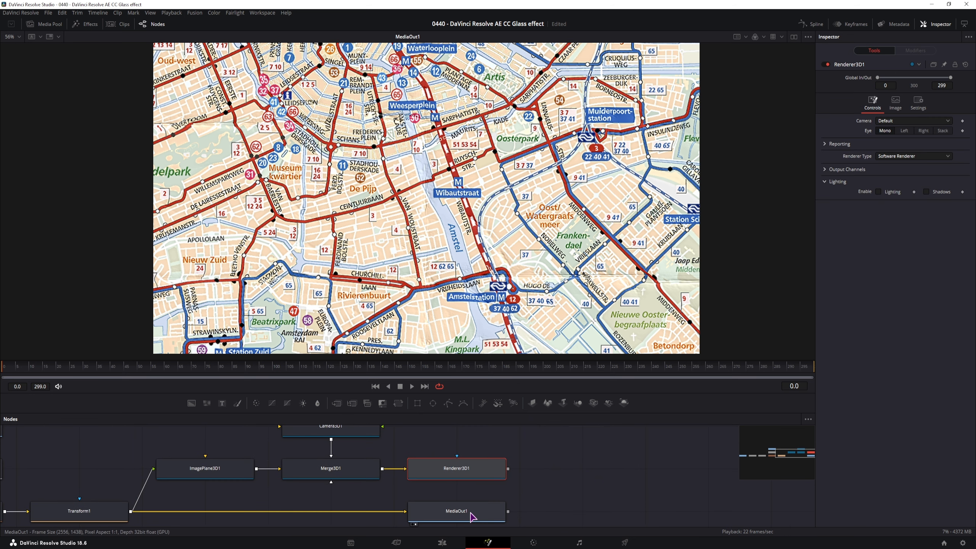
drag(463, 512, 577, 512)
drag(508, 469, 532, 512)
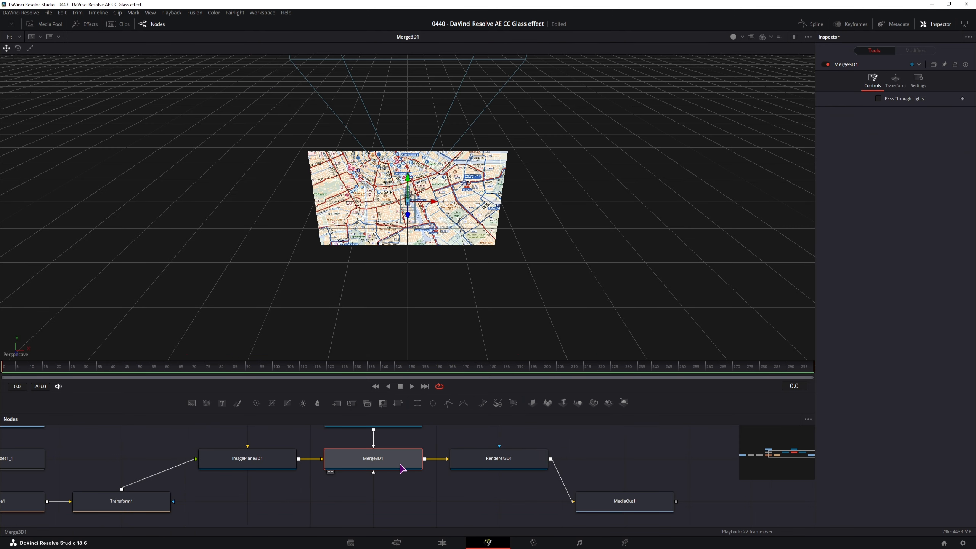
Show Merge3D1 and MediaOut1 side by side in two viewers, and set the image plane's X rotation to 90
click(401, 469)
click(634, 504)
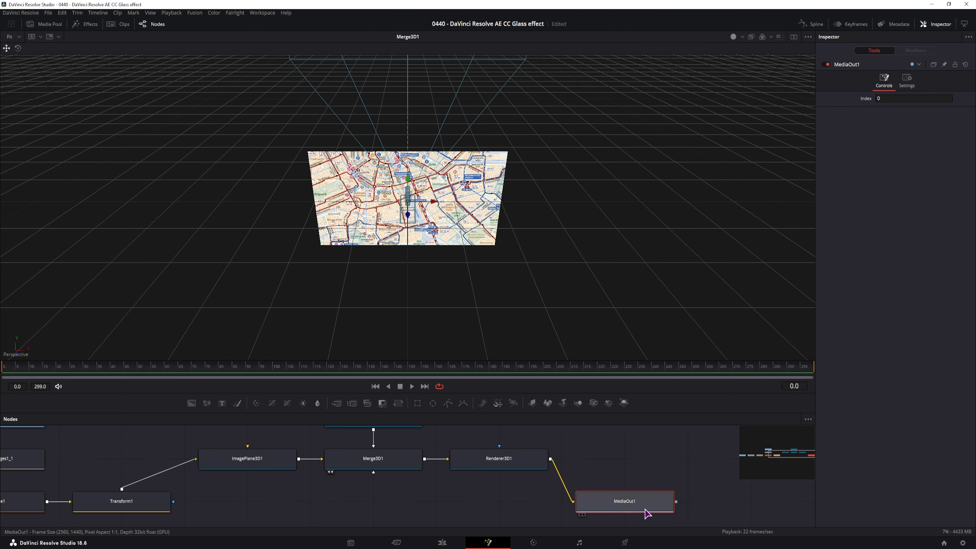
key(1)
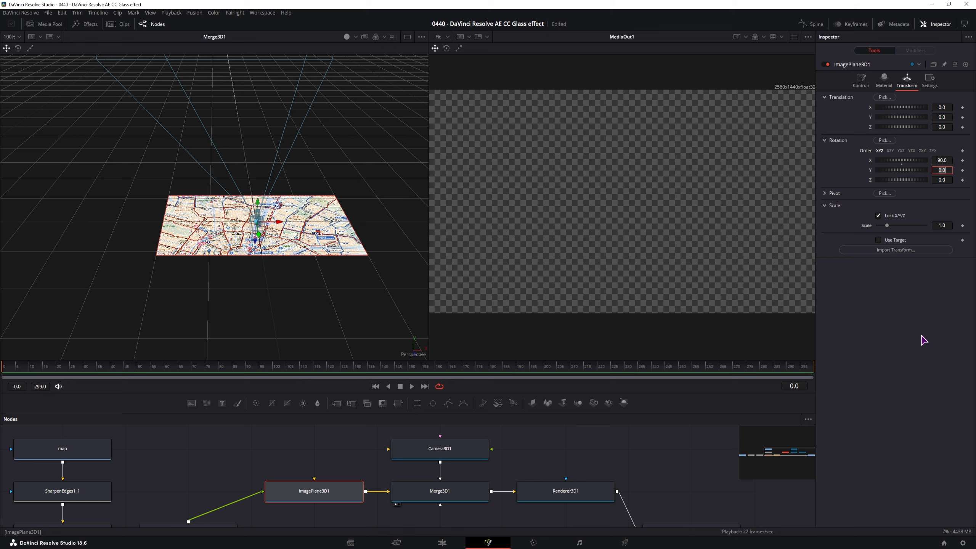
Select the Camera3D1 node and open the context options of the 3D scene viewer
click(453, 453)
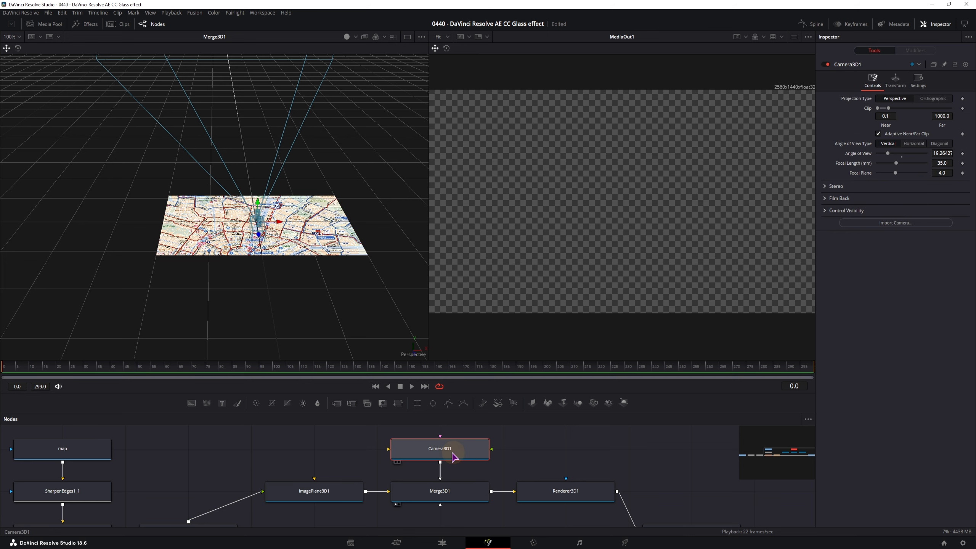
mouse_move(239, 299)
mouse_down()
mouse_move(297, 316)
mouse_move(251, 325)
mouse_up()
right_click(337, 319)
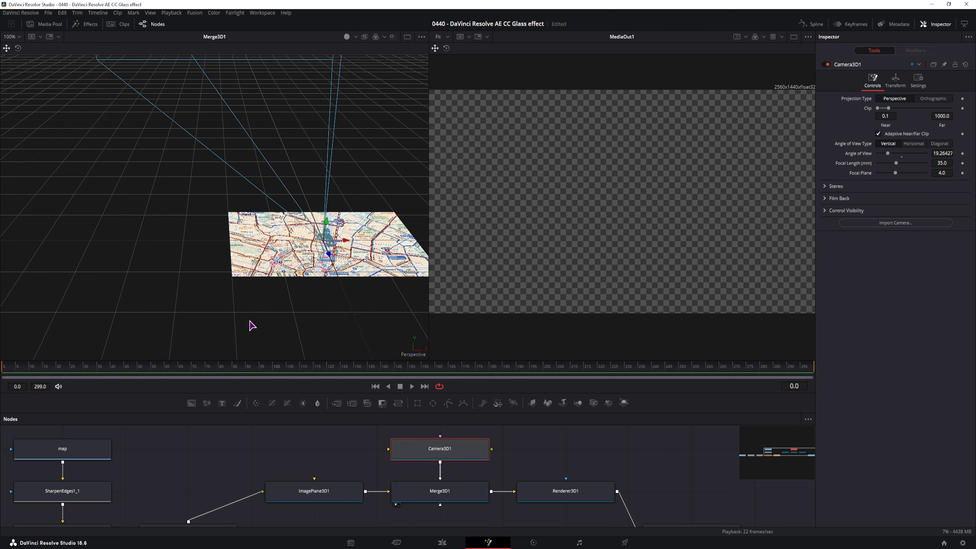